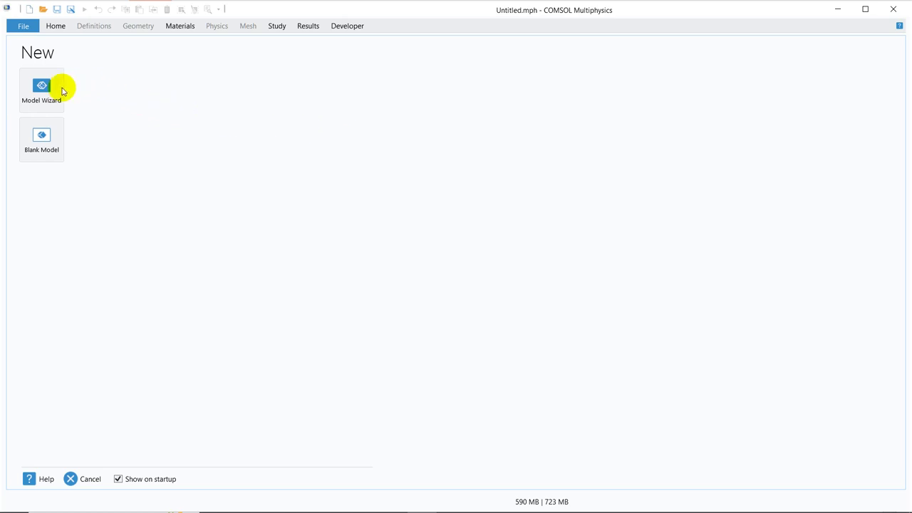
Step: Start a new 2D model in the Model Wizard with Heat Transfer in Solids (ht) physics
click(47, 90)
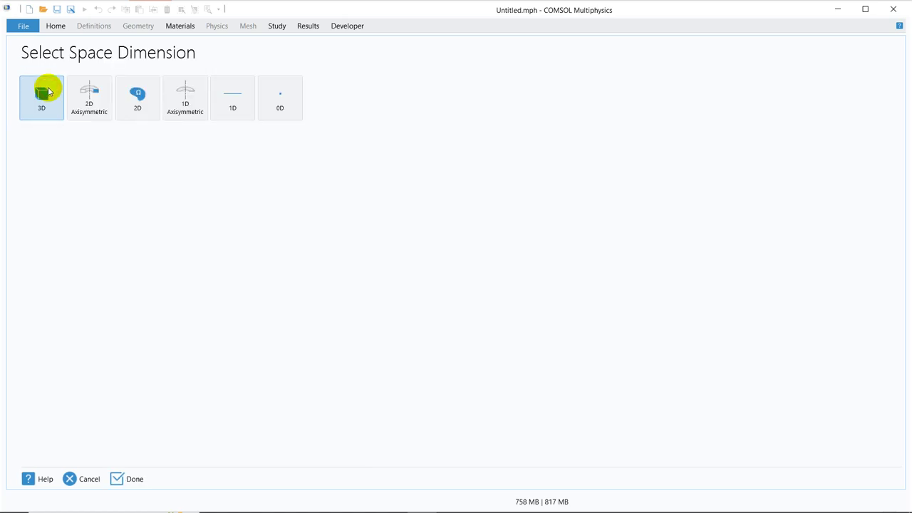
click(139, 106)
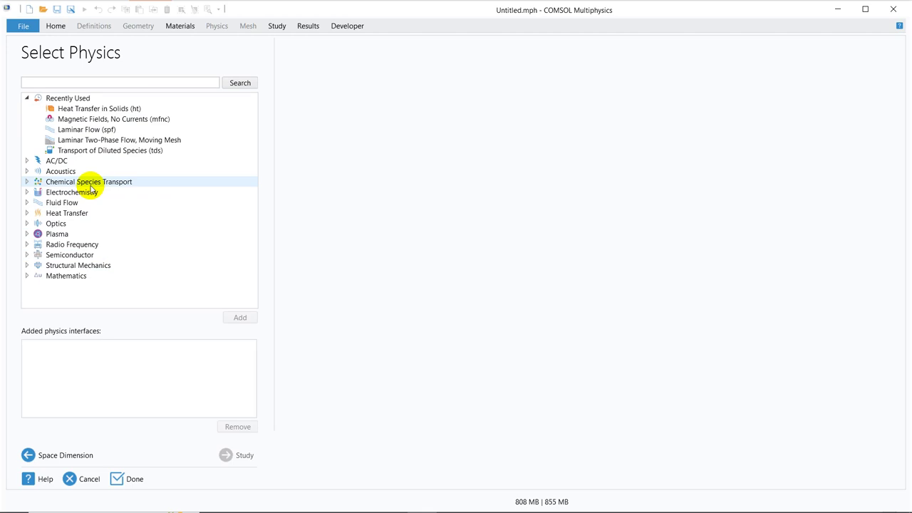
click(27, 215)
drag(252, 115, 255, 157)
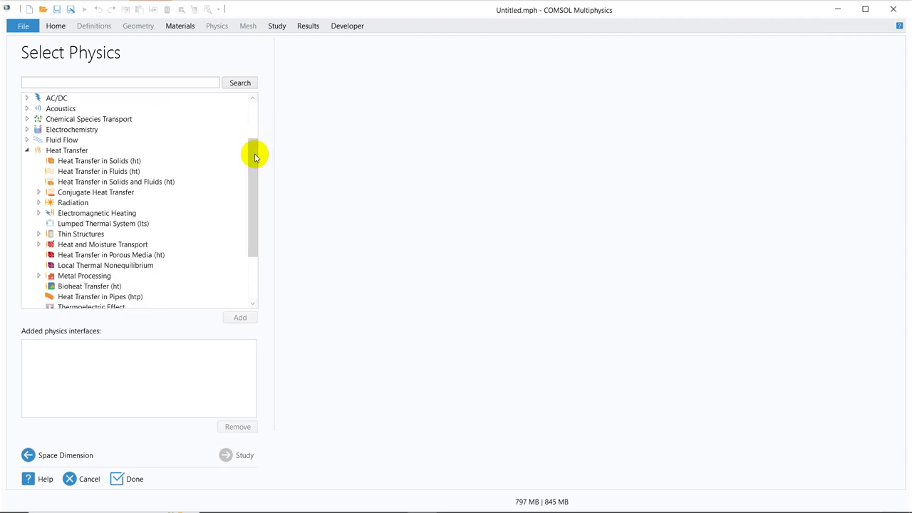
click(145, 164)
double_click(145, 164)
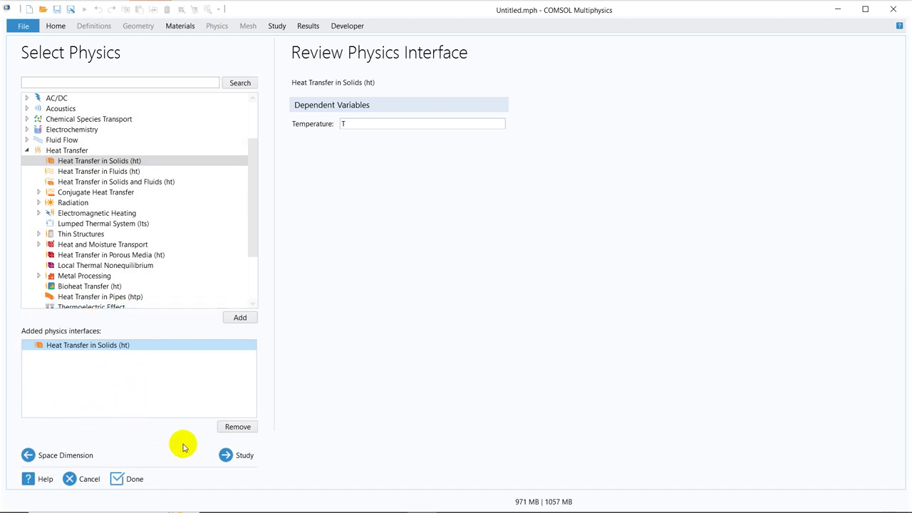
Step: Add a Time Dependent study from General Studies to complete the wizard
click(241, 460)
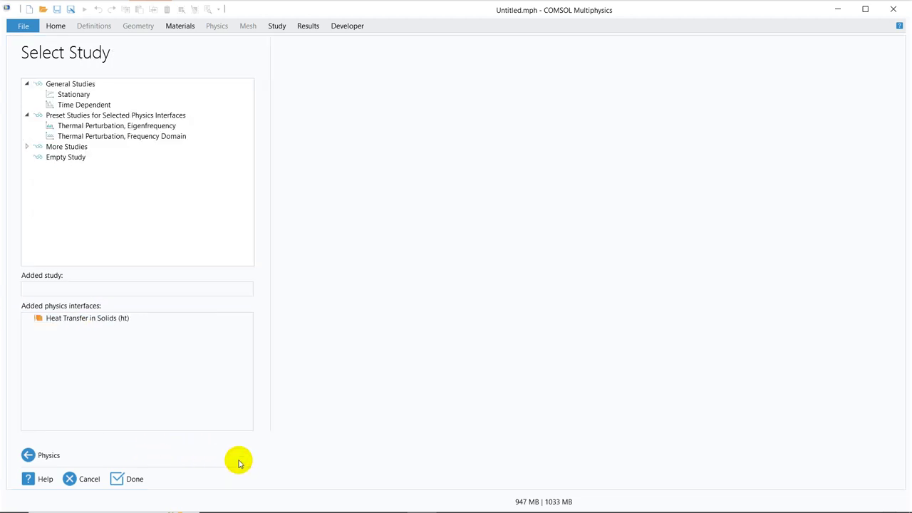
double_click(116, 106)
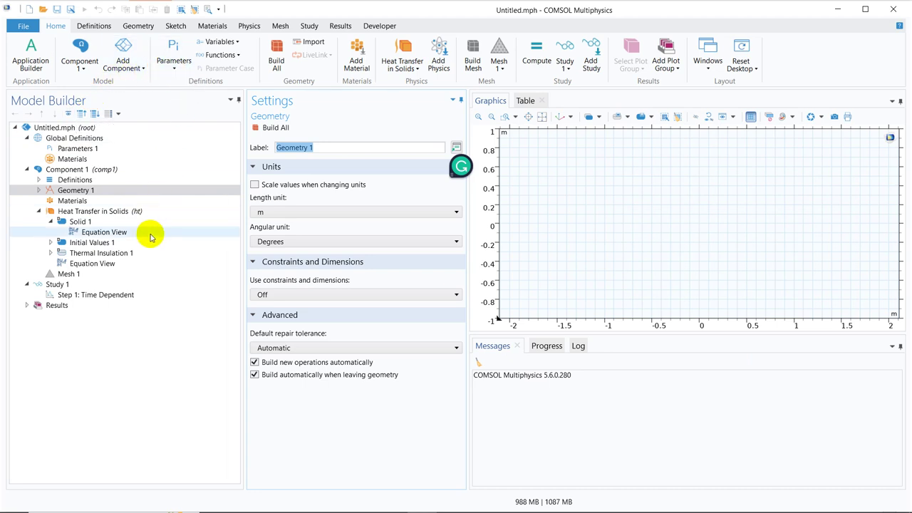
Step: Display the Geometry tools and then the Sketch drawing tools
click(136, 27)
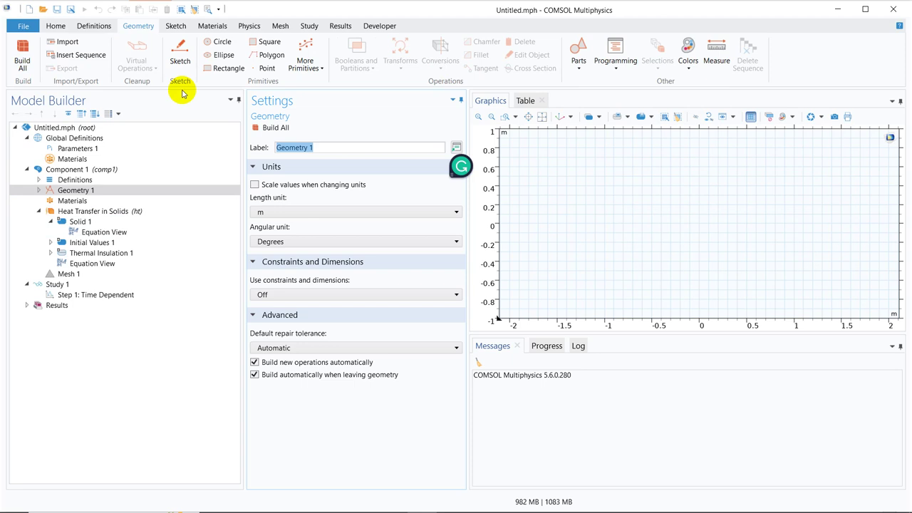
click(175, 26)
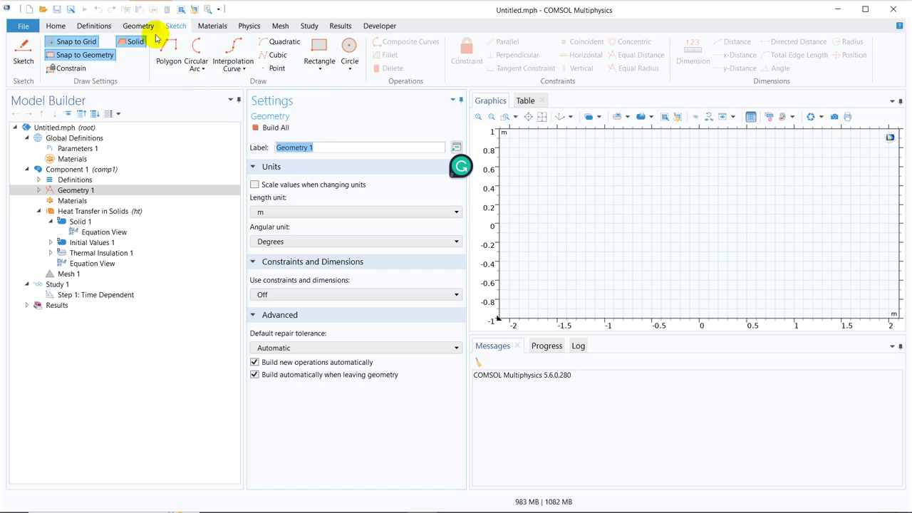
Step: Look over the Materials tools, then display the Physics tools
click(210, 27)
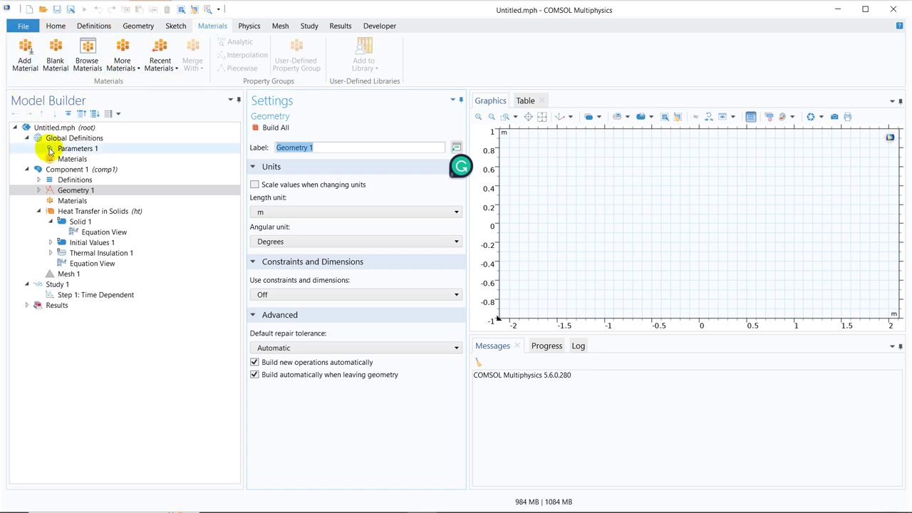
click(248, 28)
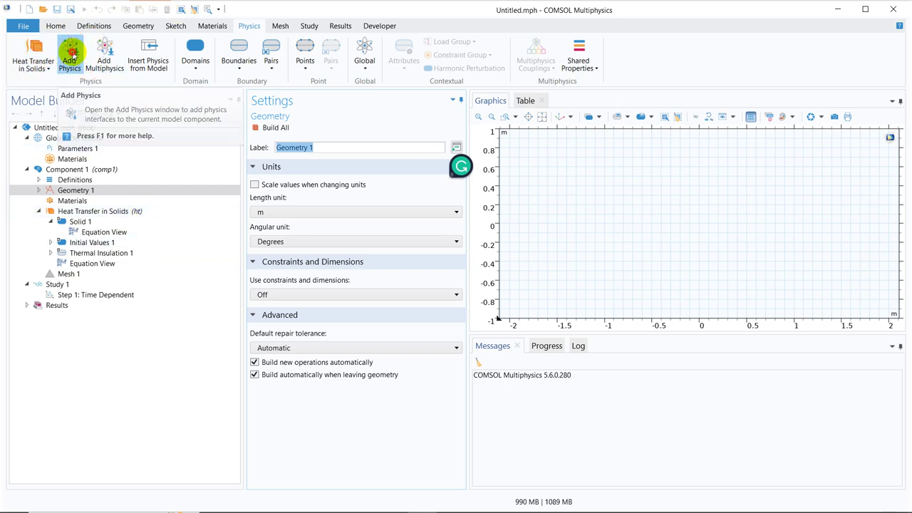
click(73, 56)
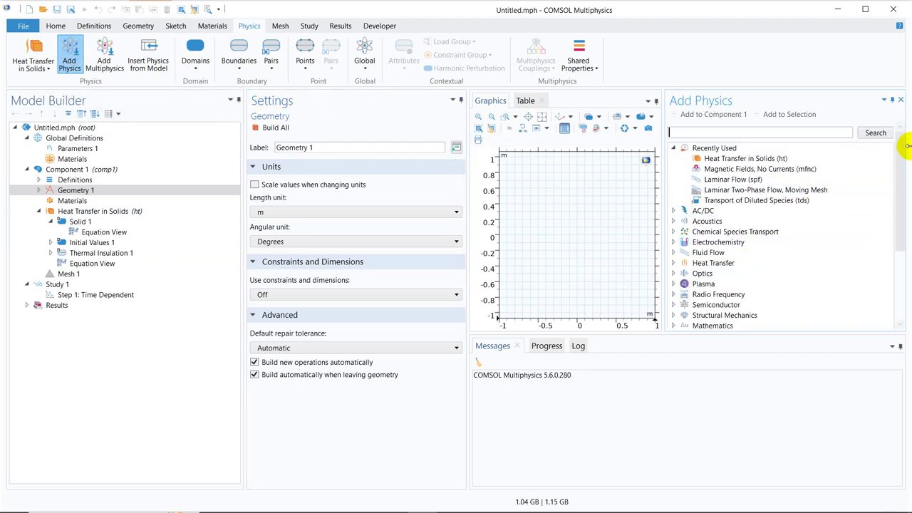
drag(898, 161, 896, 299)
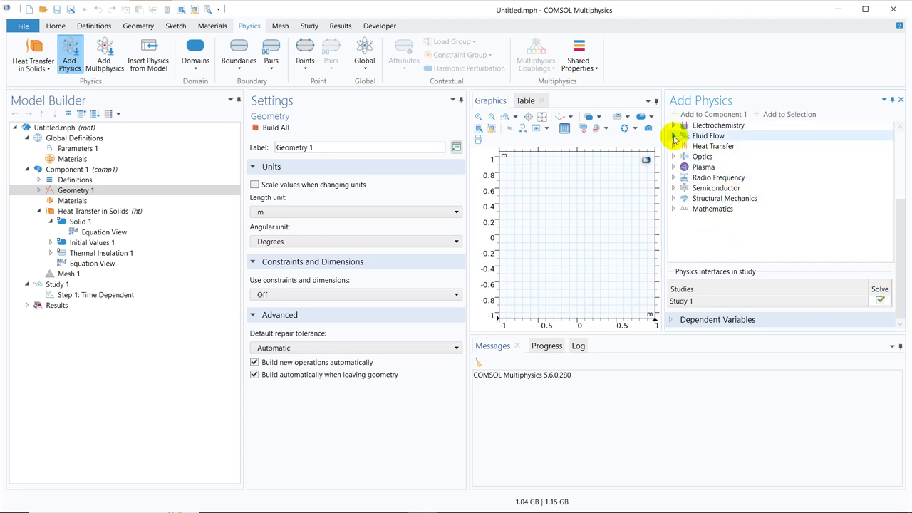
click(674, 136)
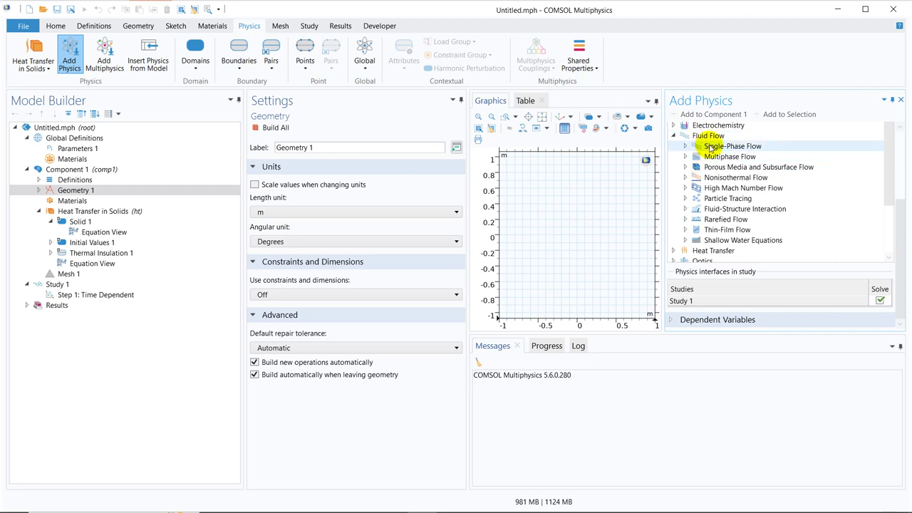
click(902, 104)
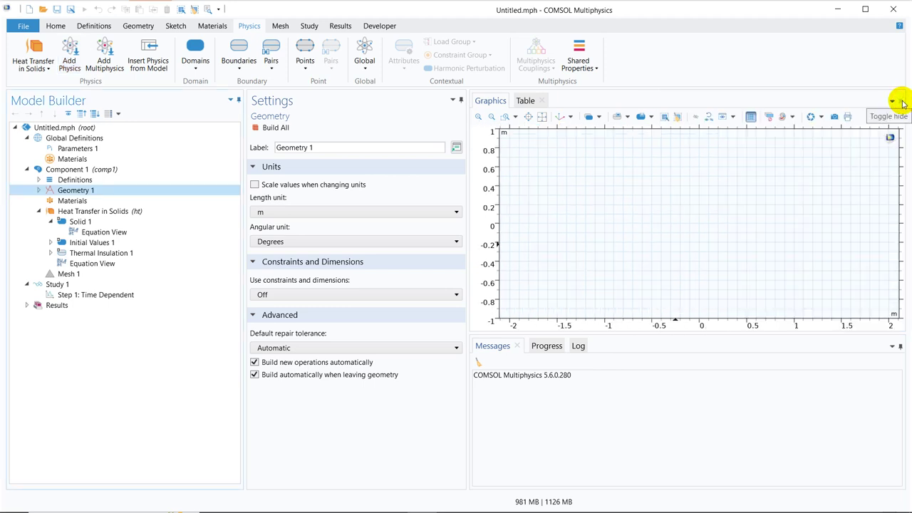
Step: Look over the Mesh tools, then display the Study tools with Compute and Parametric Sweep
click(289, 31)
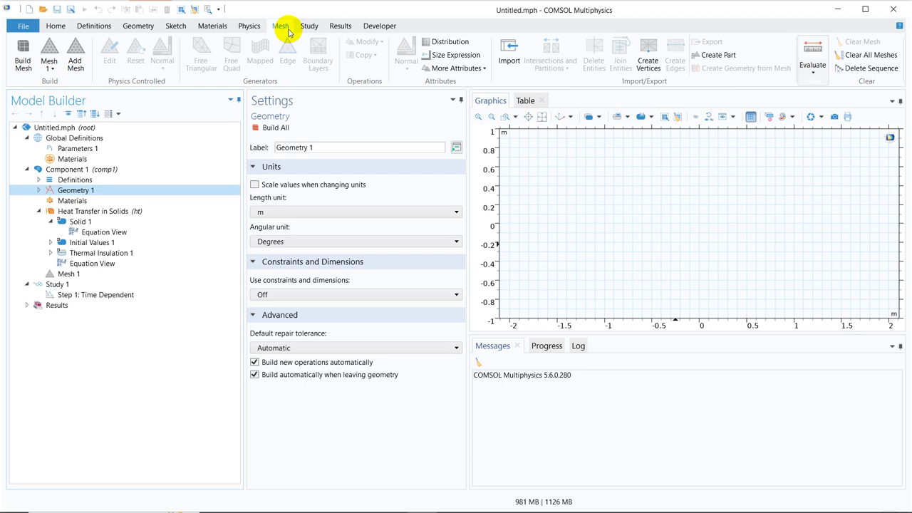
click(309, 27)
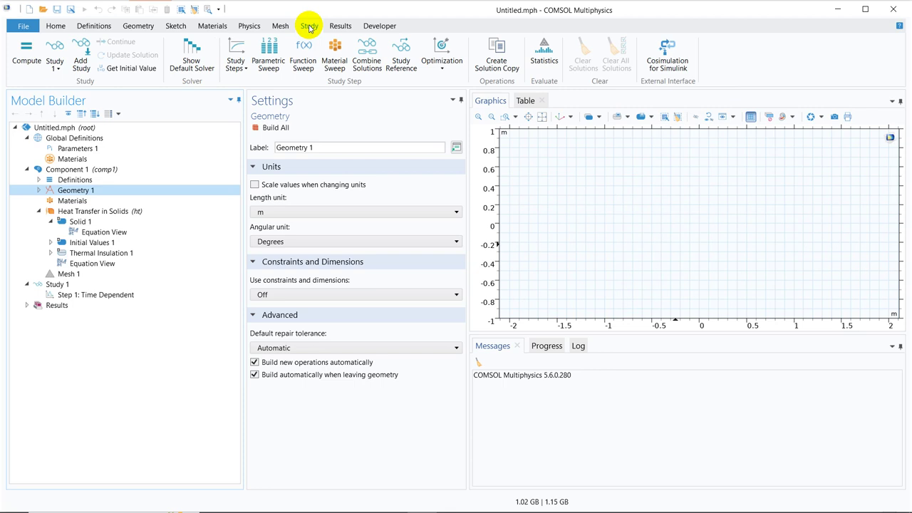
Step: View the Heat Transfer in Solids equation and list addable conditions like Temperature and Heat Flux
click(96, 214)
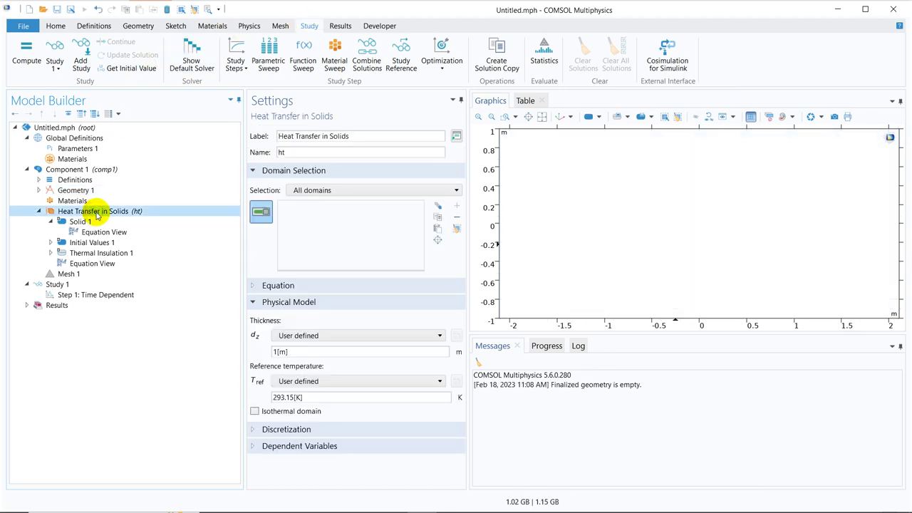
click(254, 287)
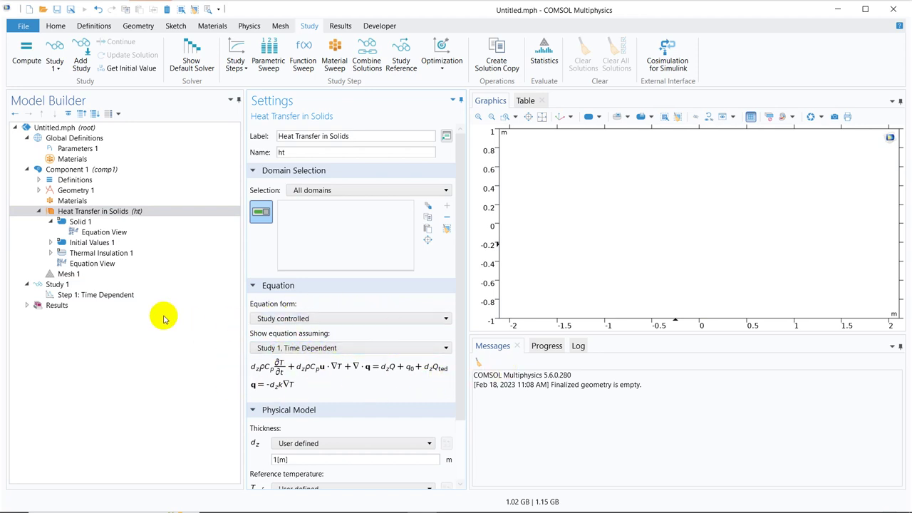
click(119, 214)
right_click(119, 213)
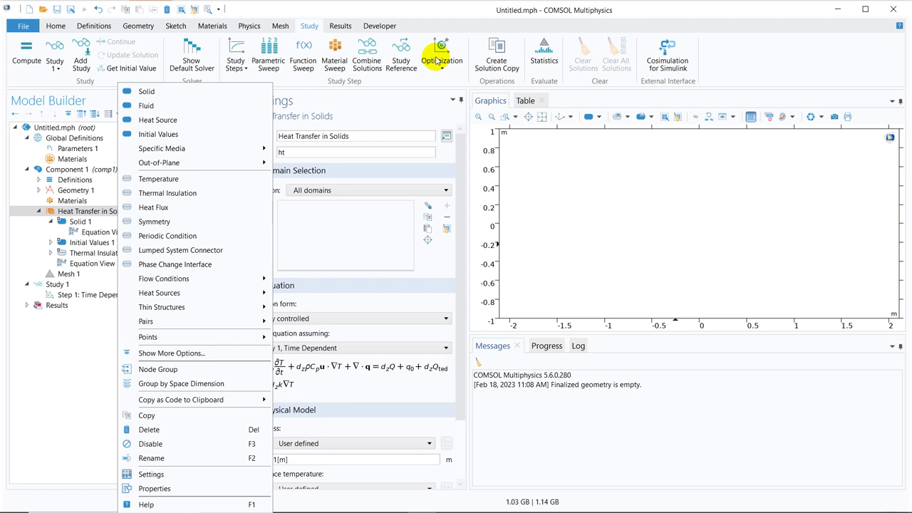
Step: Display the Results tools for plot groups, datasets and exports
click(340, 27)
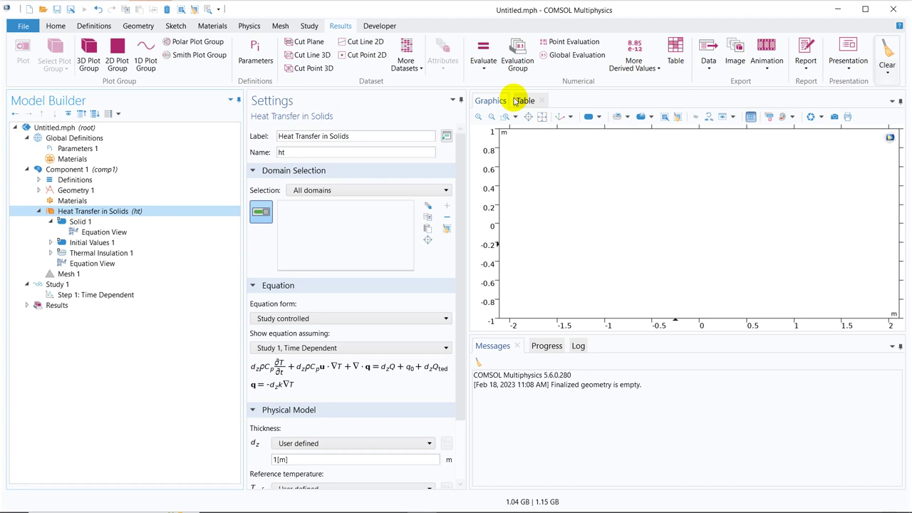
Step: Display the Developer tools, including Application Builder and Record Method
click(379, 27)
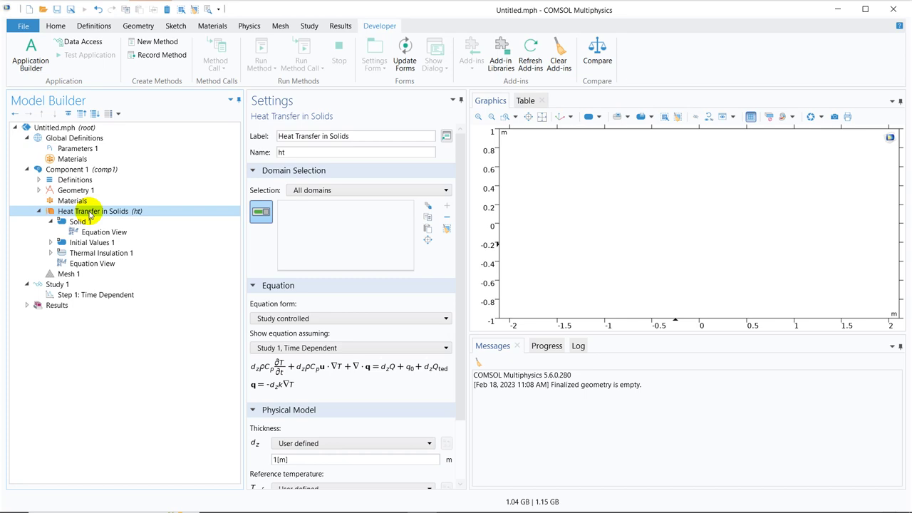
Step: Add a square to Geometry 1
click(38, 190)
click(80, 190)
right_click(83, 190)
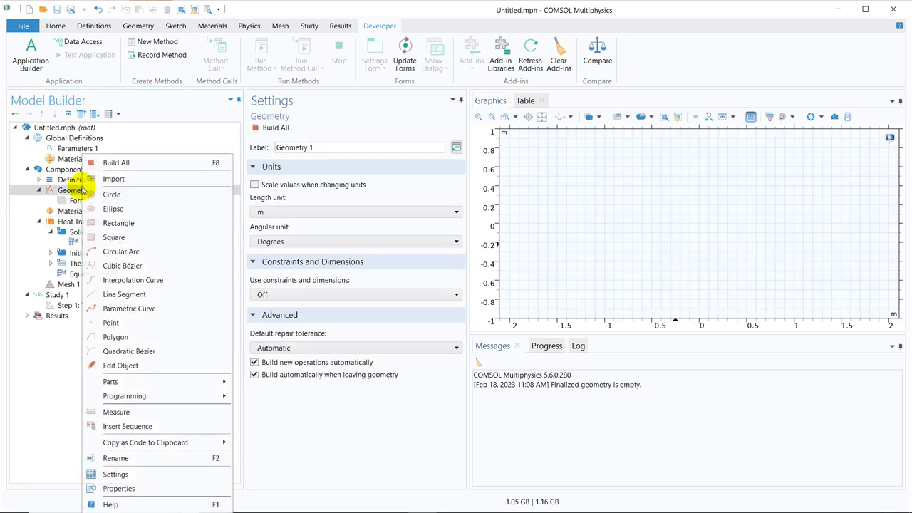
key(Escape)
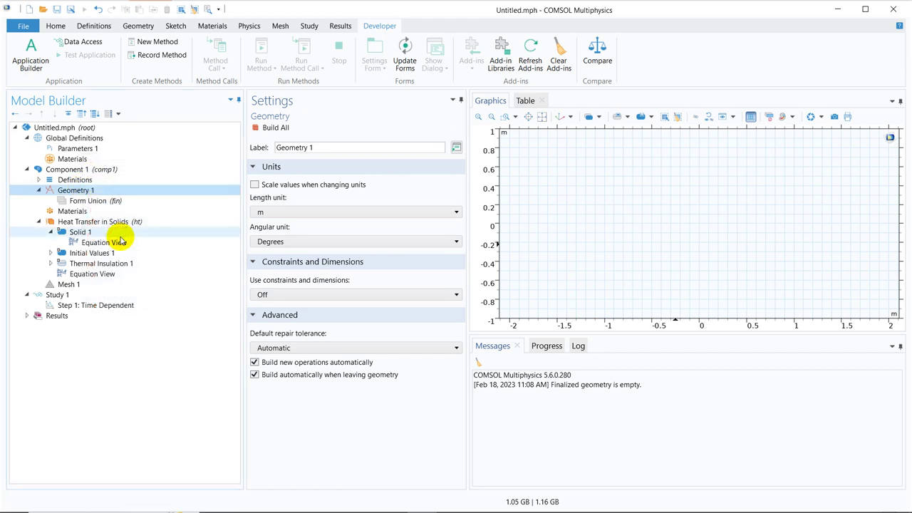
click(104, 192)
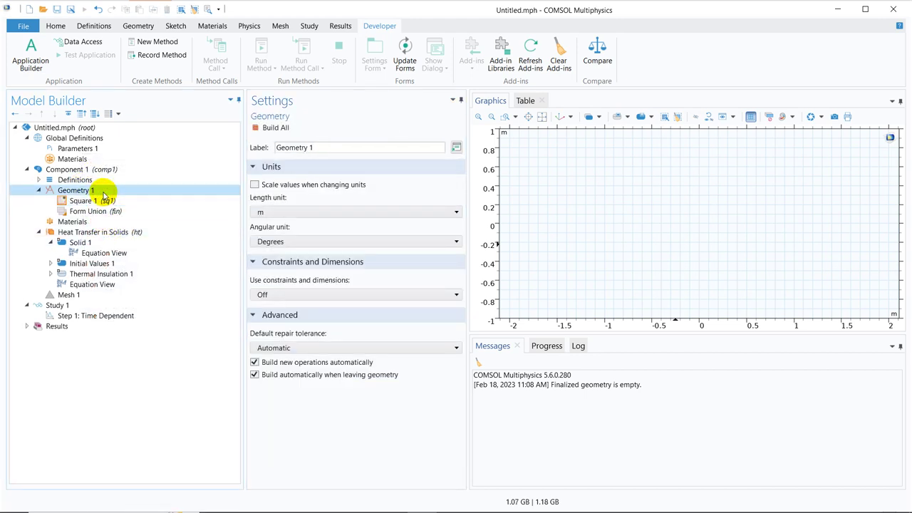
Step: Set the geometry length unit to cm and show Square 1's settings
click(276, 211)
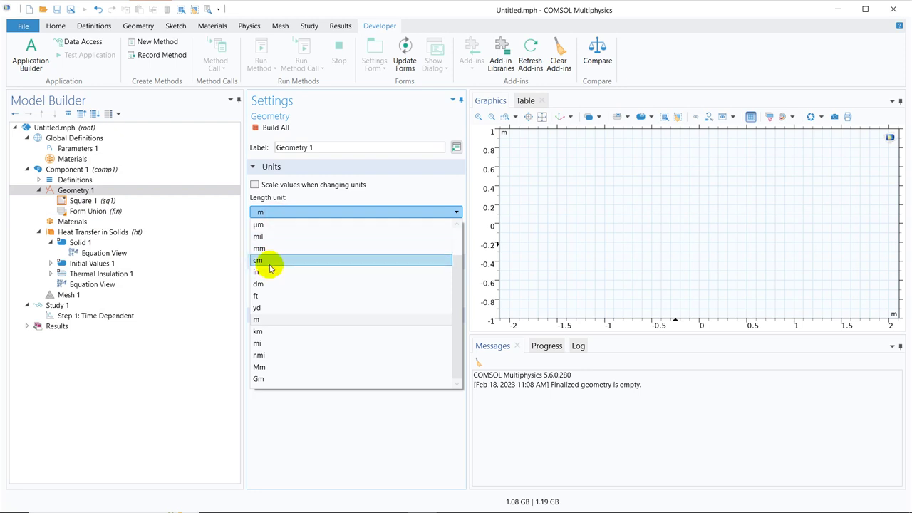
click(269, 263)
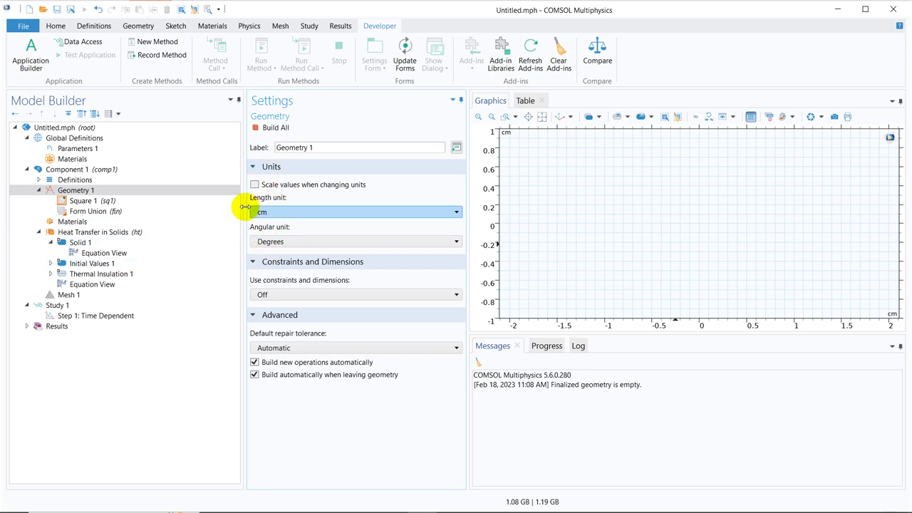
click(101, 191)
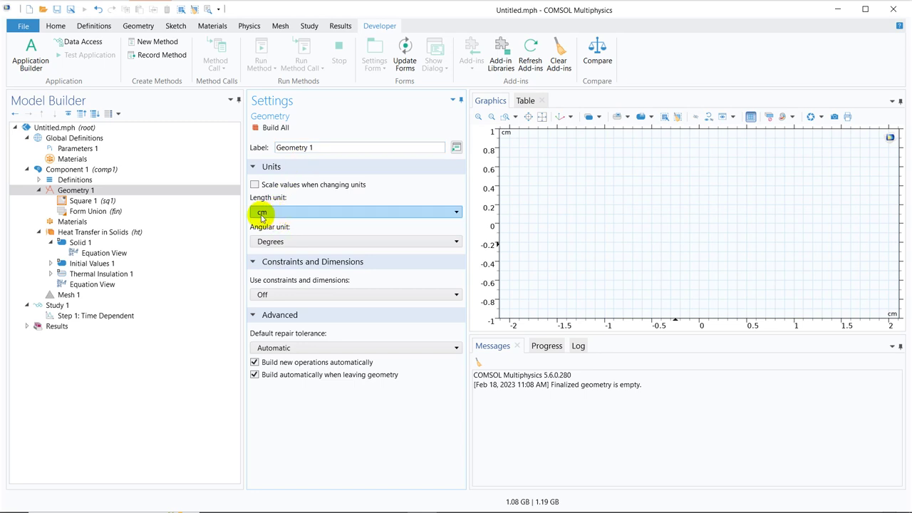
click(105, 202)
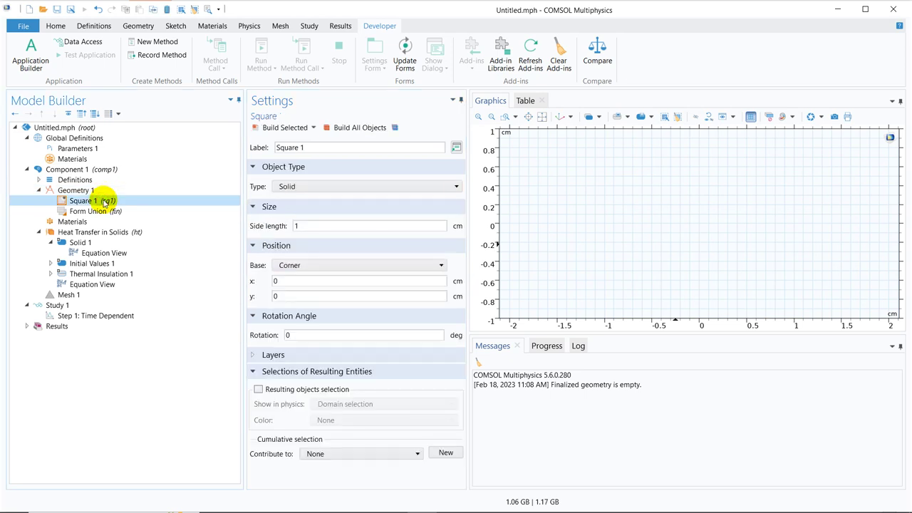
Step: Change Square 1's side length to 5 cm and build it
double_click(303, 225)
text(5)
click(282, 127)
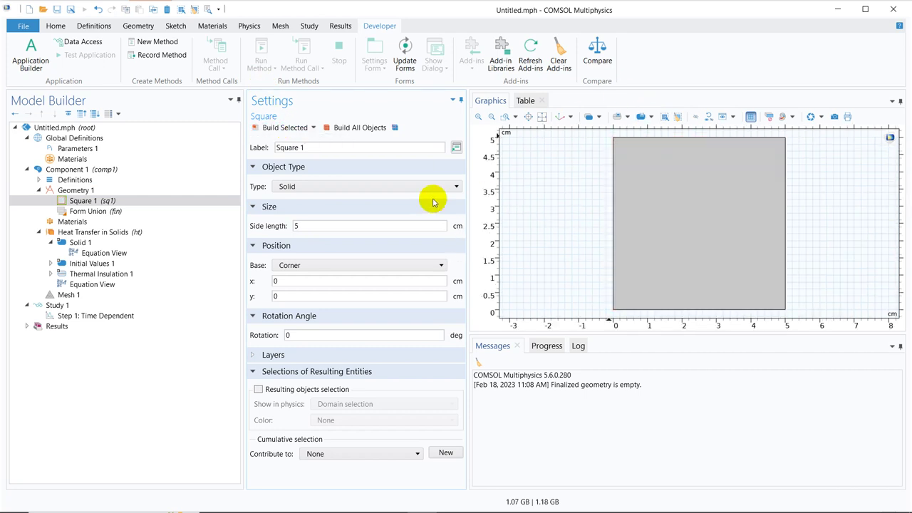
click(95, 221)
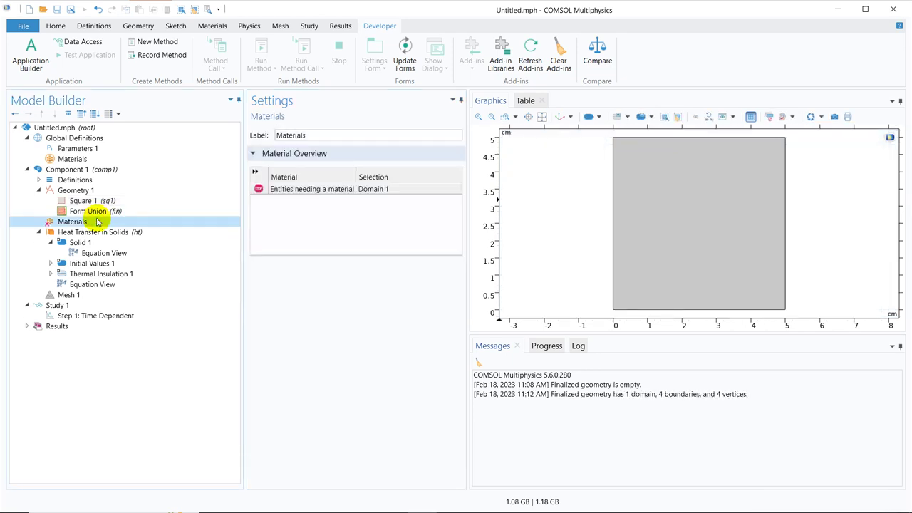
Step: Add Copper from the library's Recent Materials to the square's domain as mat1
right_click(98, 222)
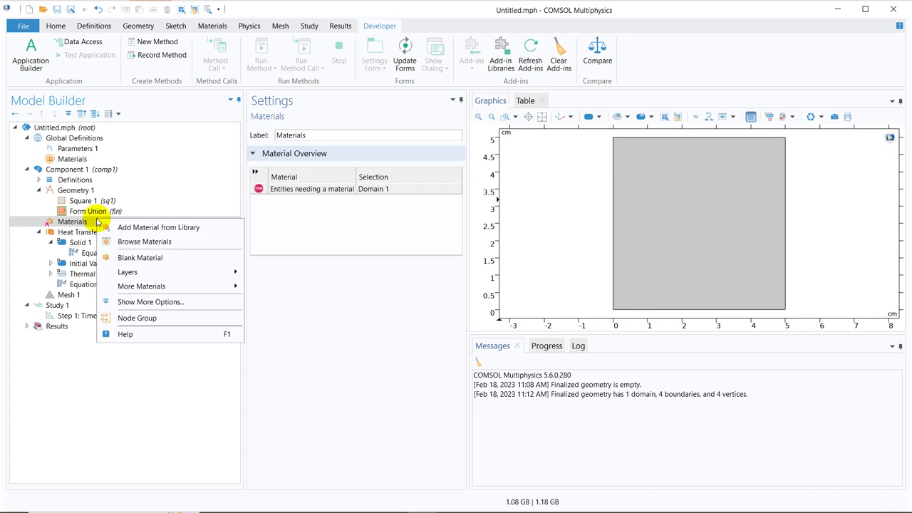
click(155, 228)
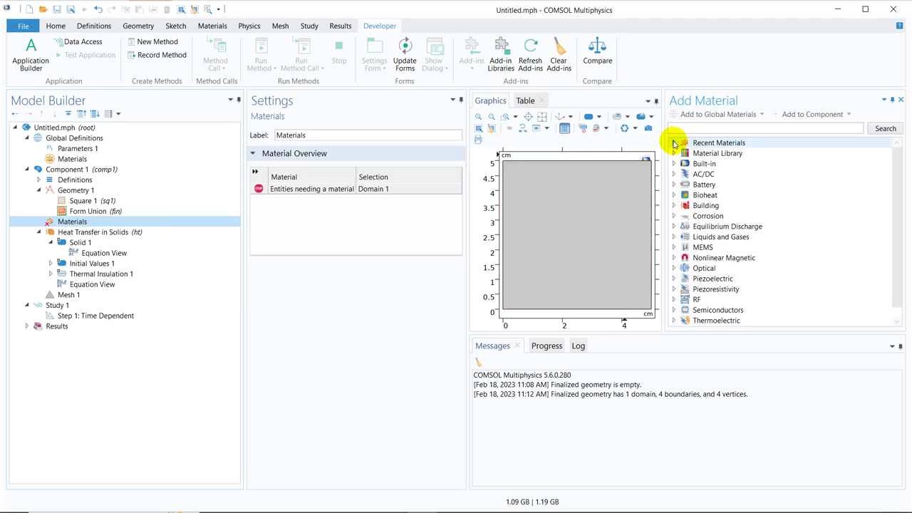
click(674, 144)
click(740, 154)
double_click(741, 158)
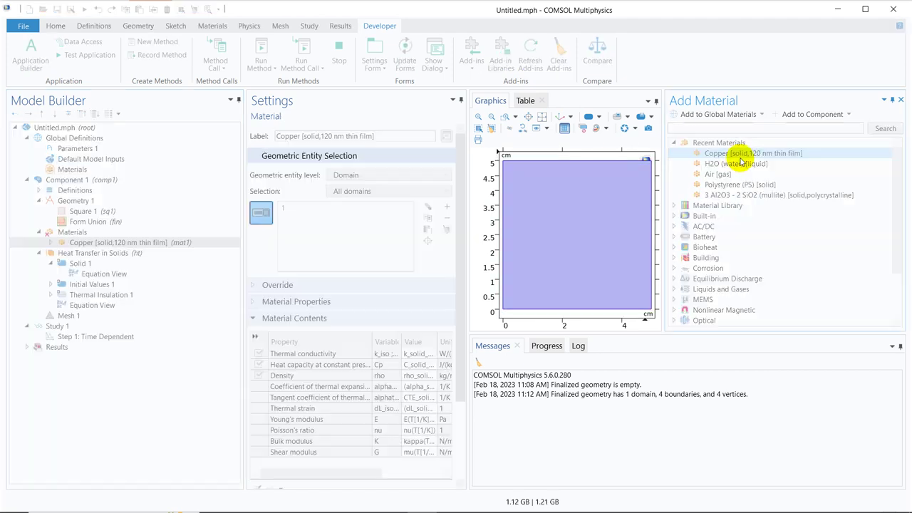
click(900, 101)
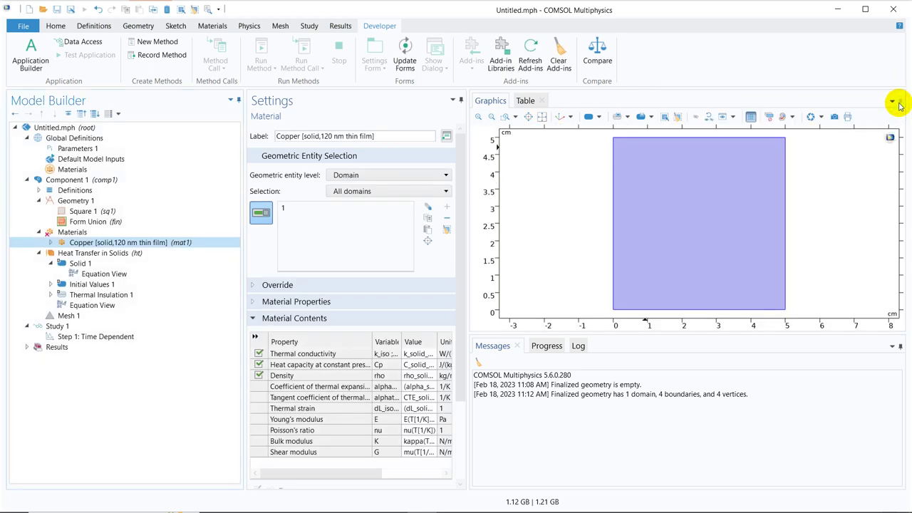
Step: Add Heat Flux 1 on the square's bottom edge with an inward flux q0 of 100 W/m²
click(136, 259)
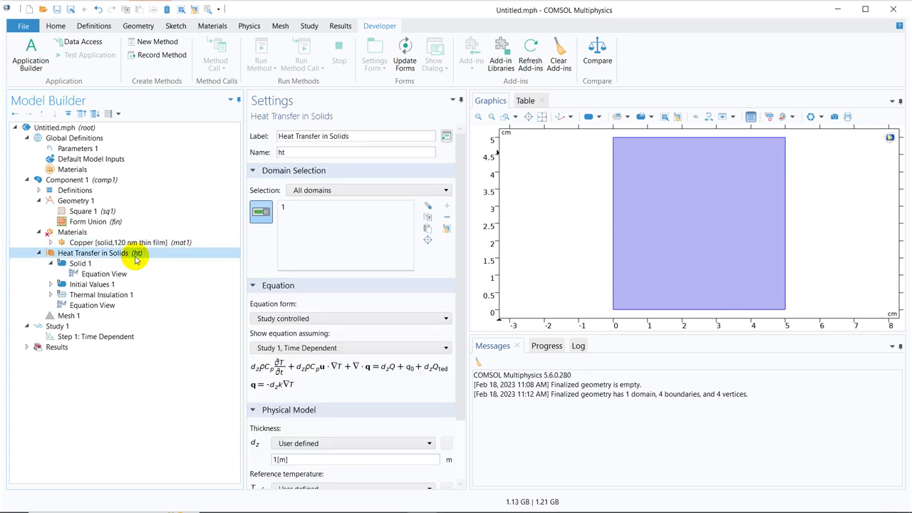
right_click(102, 250)
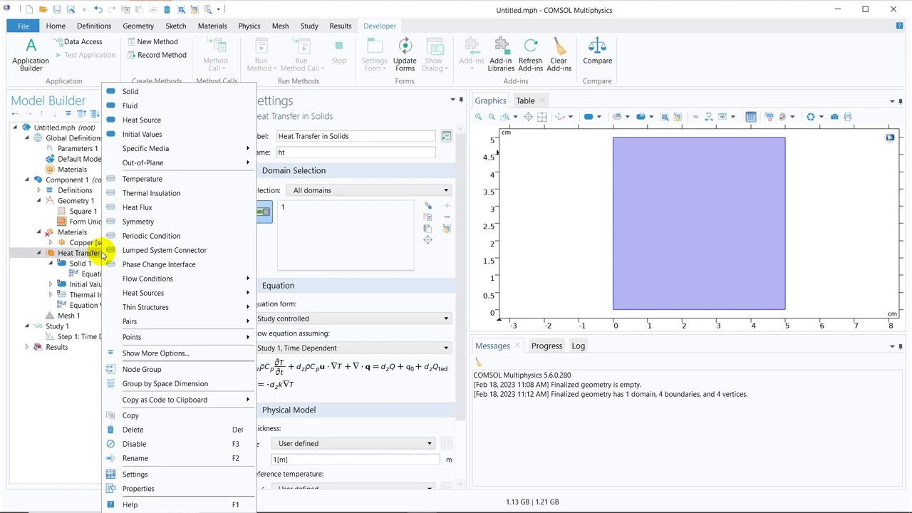
click(150, 207)
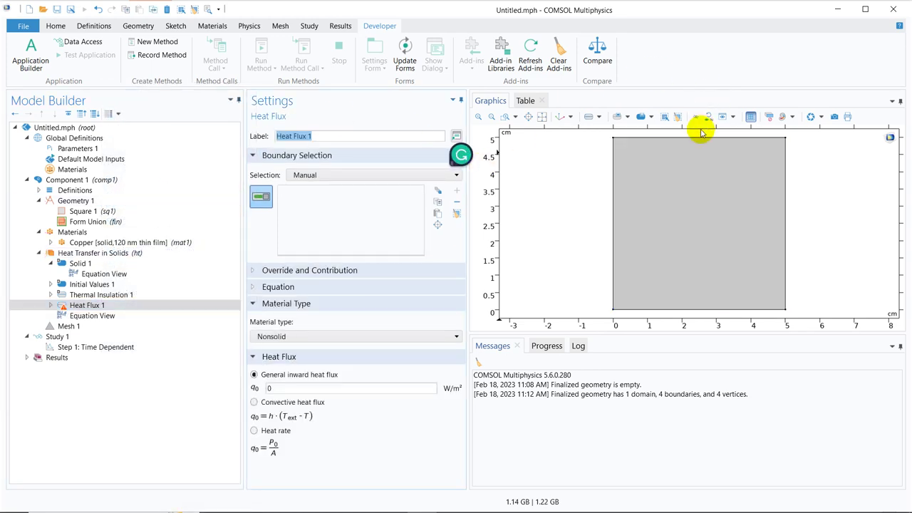
click(689, 310)
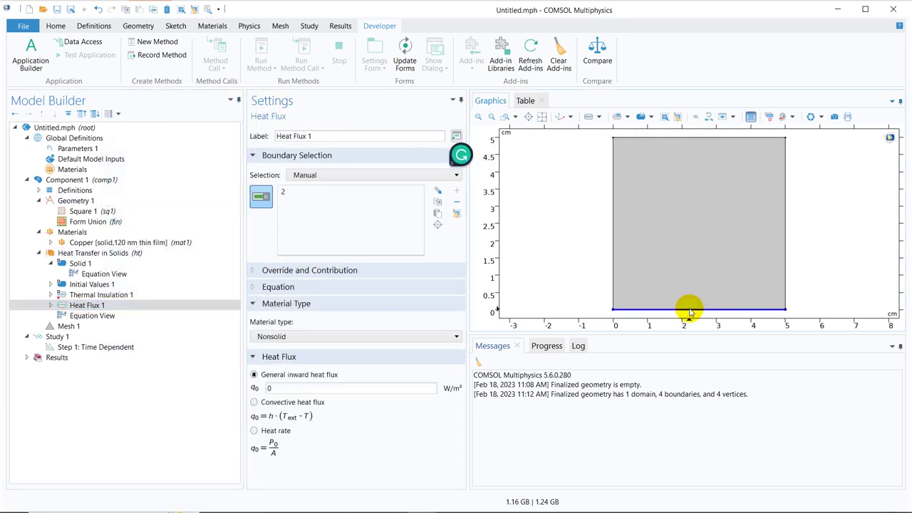
click(356, 387)
double_click(268, 387)
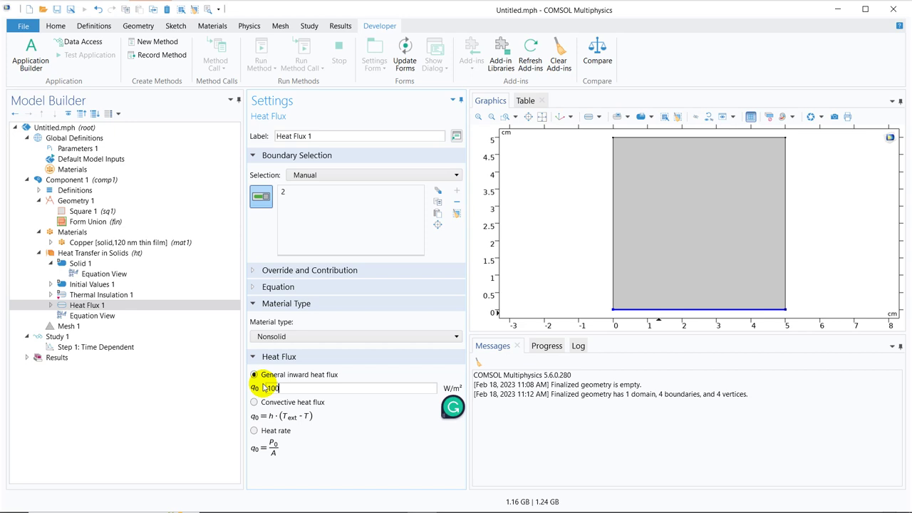
Step: Add convective Heat Flux 2 on the left and right edges with h = 1 and external temperature 500 K
click(128, 258)
right_click(128, 261)
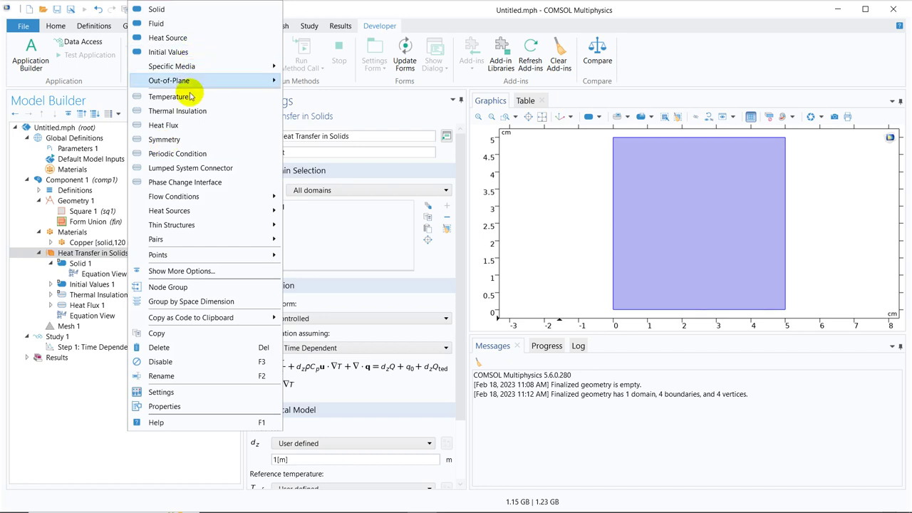
click(164, 125)
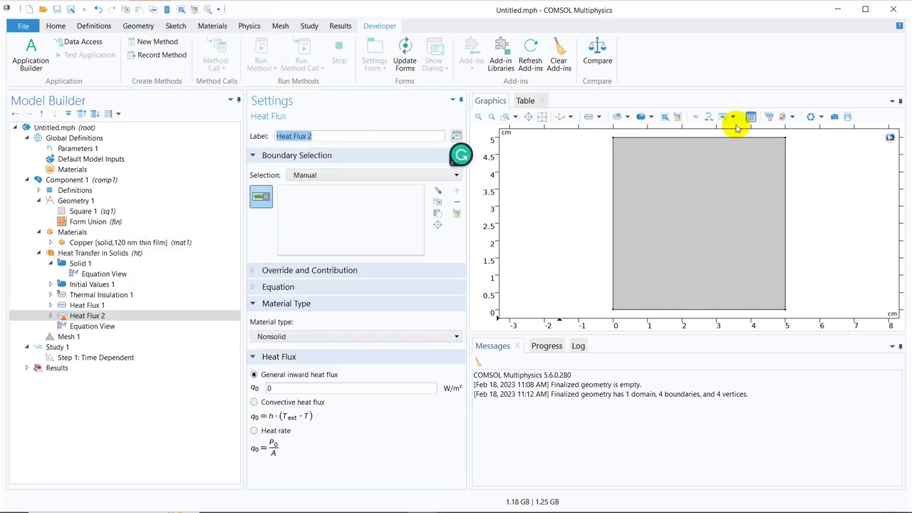
click(786, 177)
click(613, 177)
click(254, 403)
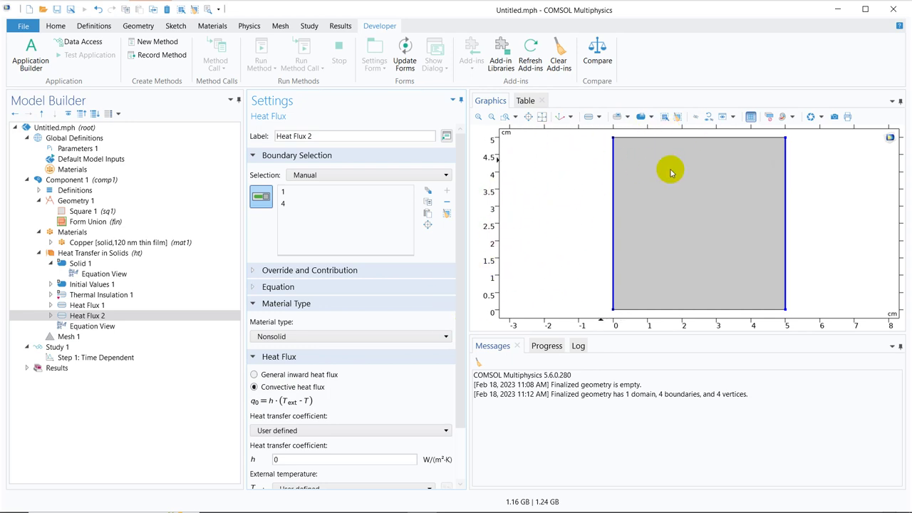
drag(464, 220, 452, 370)
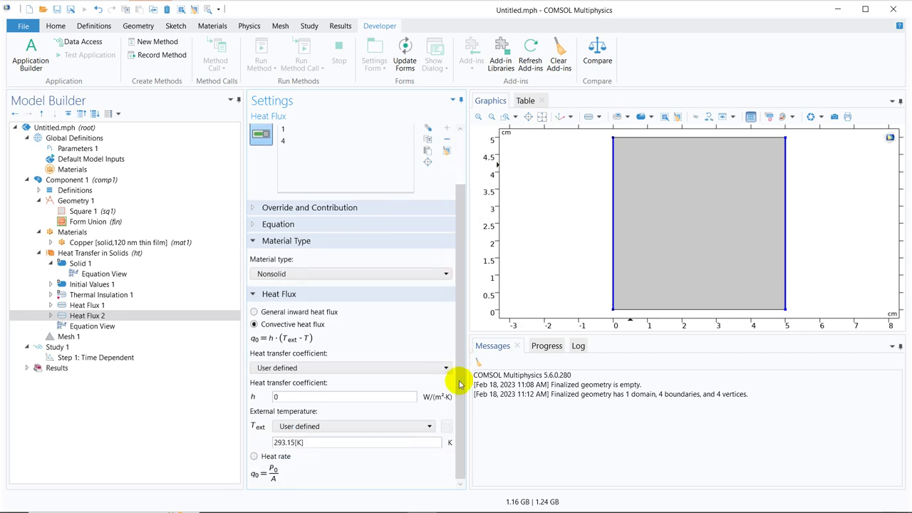
click(289, 398)
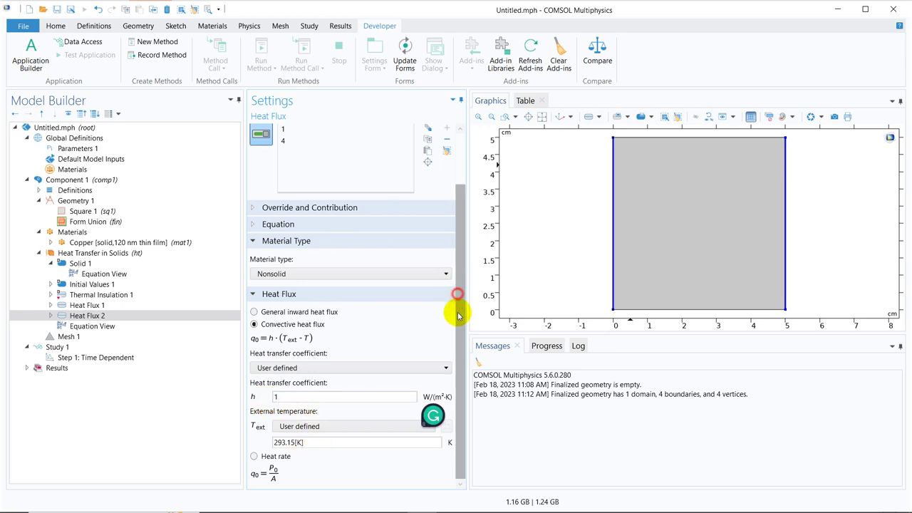
click(307, 442)
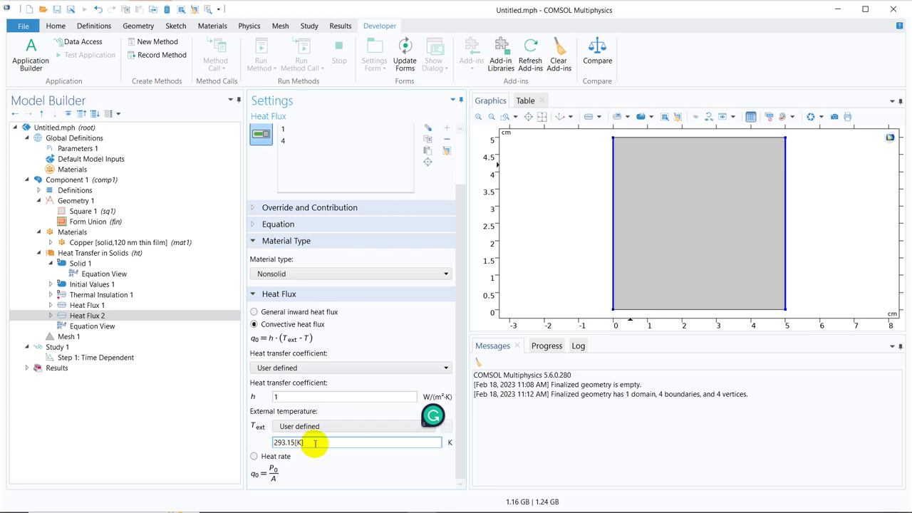
drag(294, 442, 250, 454)
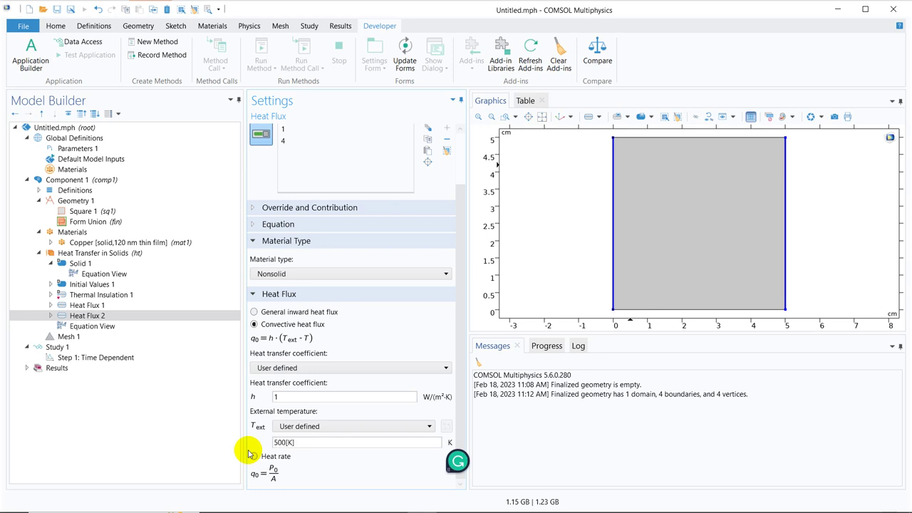
click(337, 465)
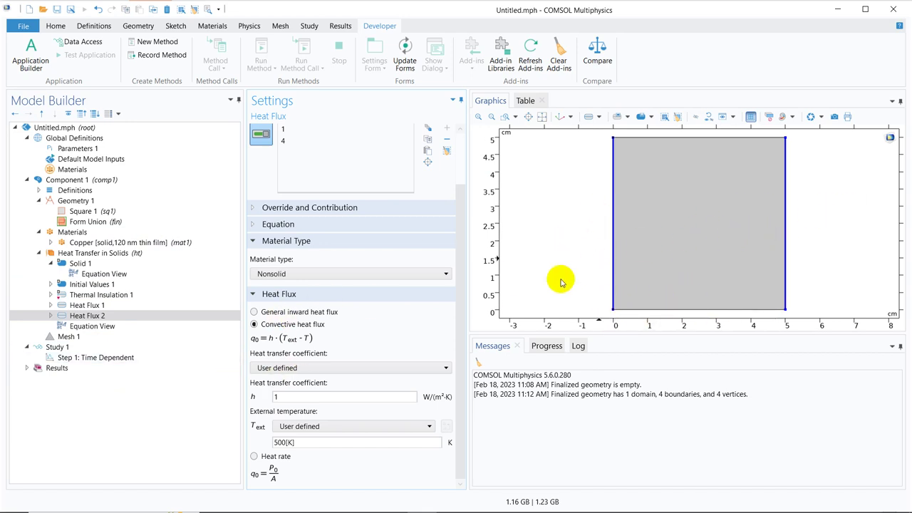
Step: Add Thermal Insulation 2 on the square's top edge
click(121, 254)
right_click(121, 254)
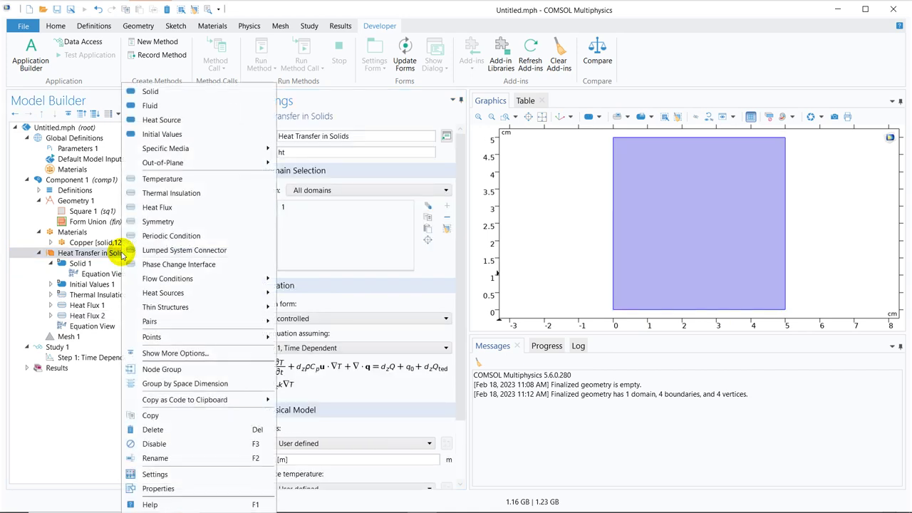
click(168, 197)
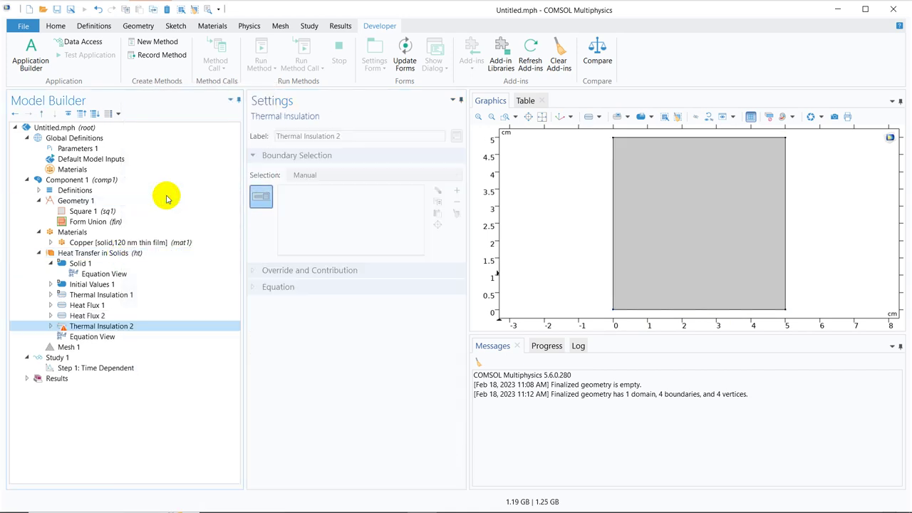
click(662, 138)
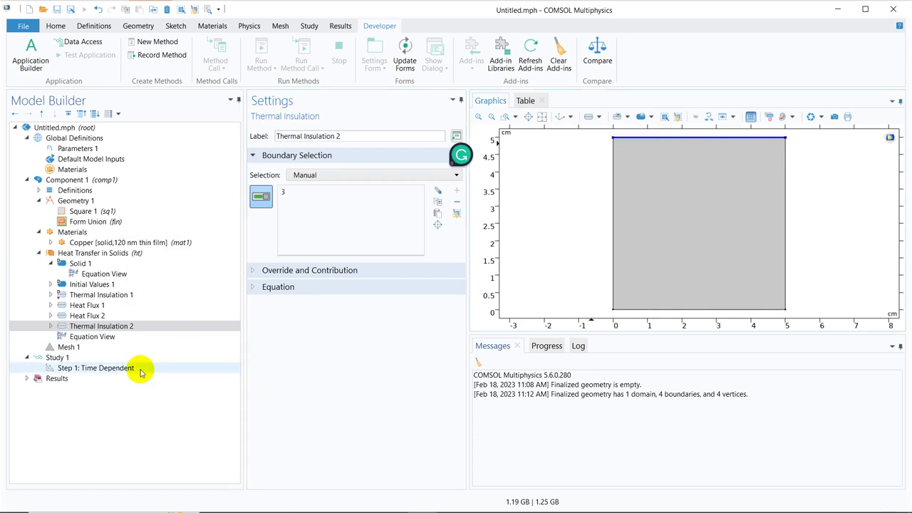
Step: Build Mesh 1 as a physics-controlled Extra fine mesh, giving 6282 domain elements
click(98, 347)
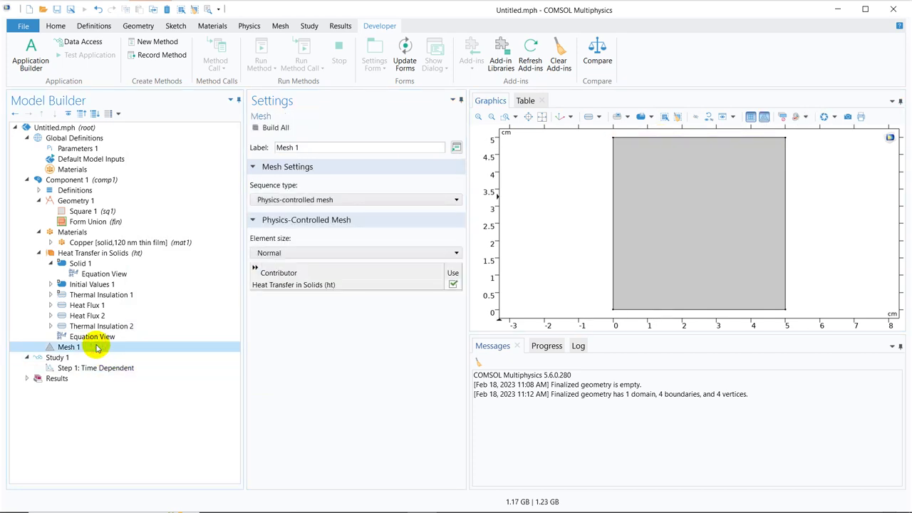
click(276, 128)
click(276, 200)
click(296, 329)
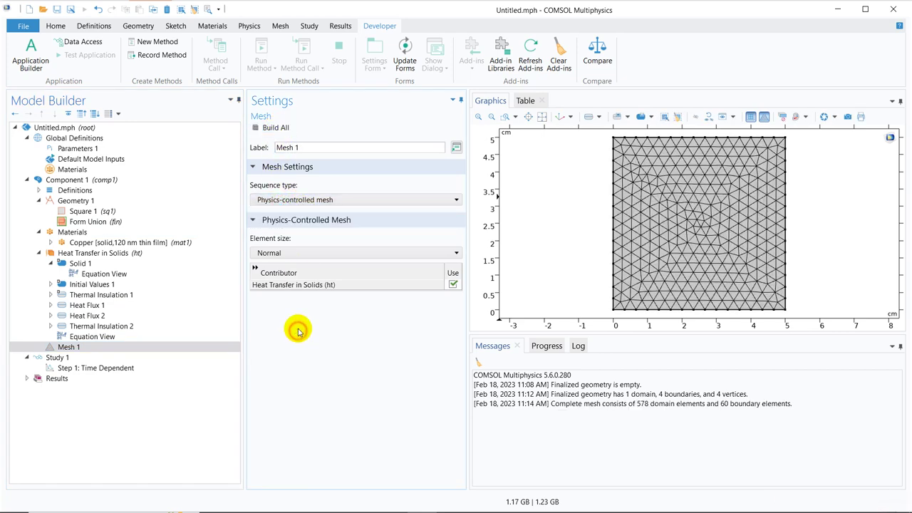
click(315, 199)
click(303, 212)
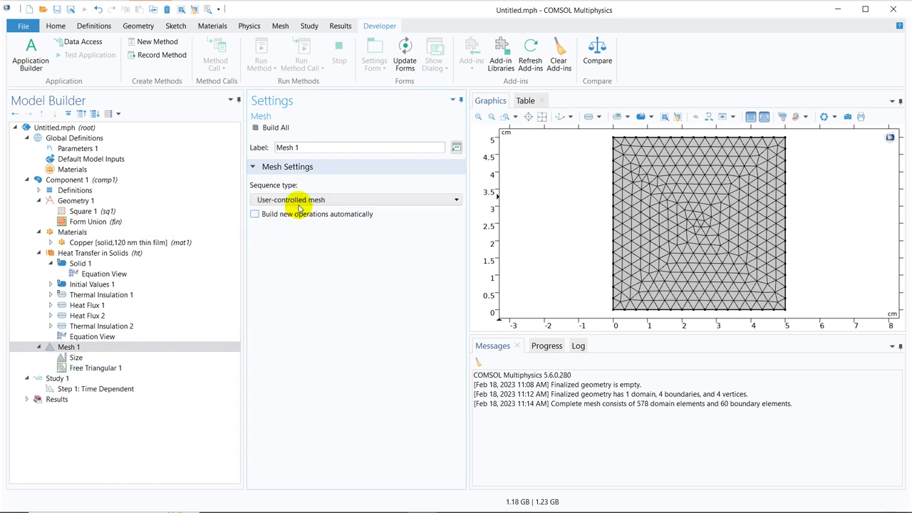
click(295, 200)
click(298, 225)
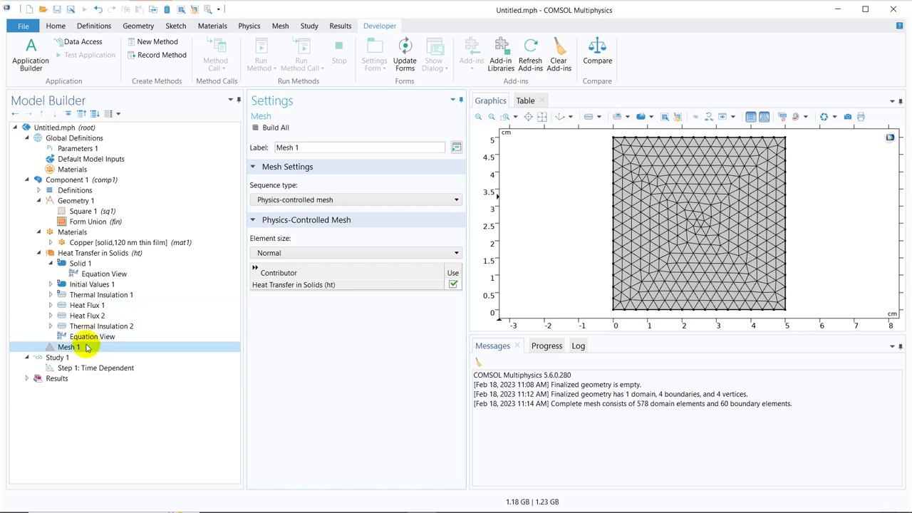
click(307, 257)
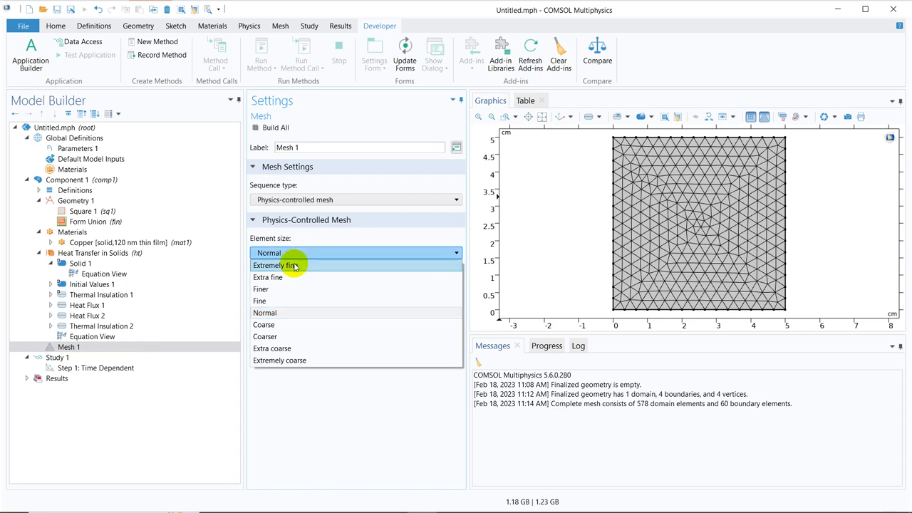
click(287, 277)
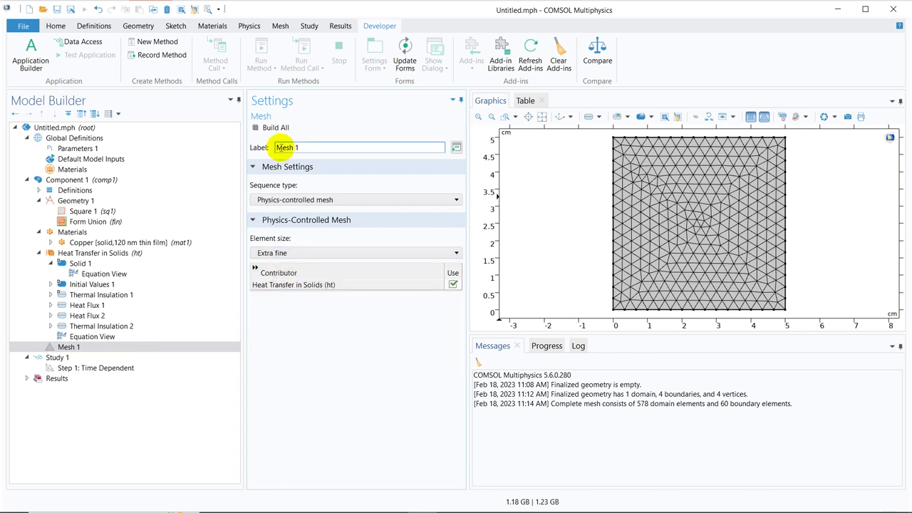
click(276, 130)
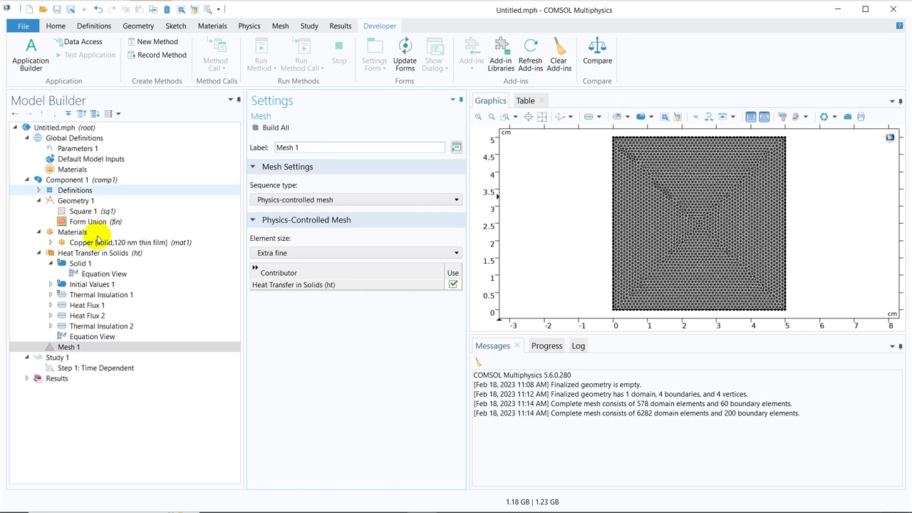
Step: Check the mesh statistics in the Log, then compute the Time Dependent step over 0–1 s
click(76, 367)
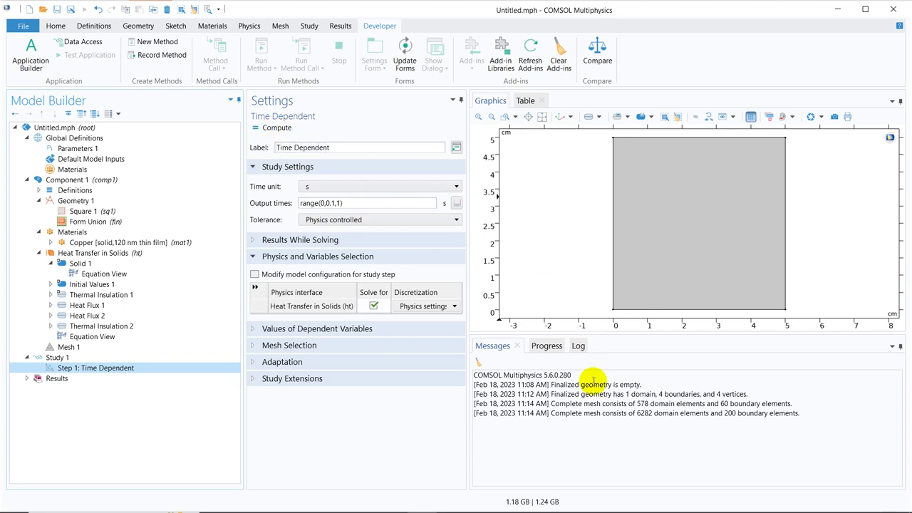
click(578, 345)
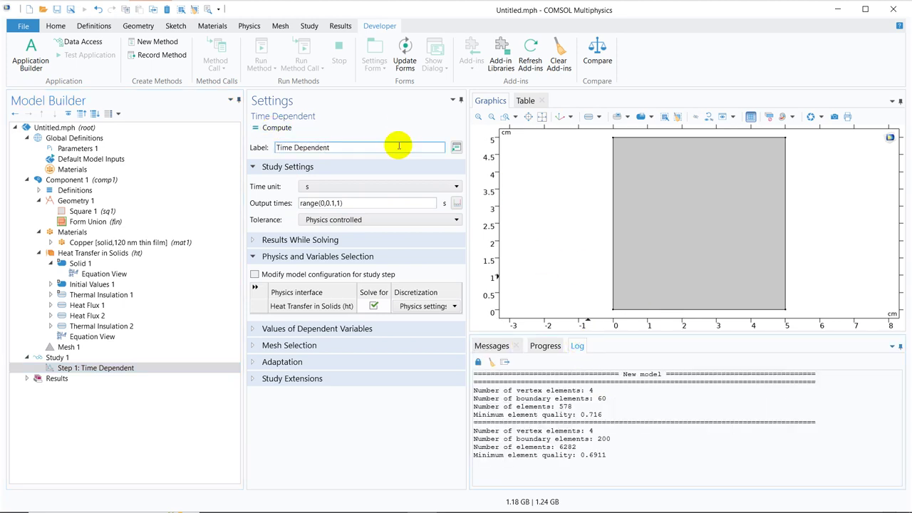
click(278, 128)
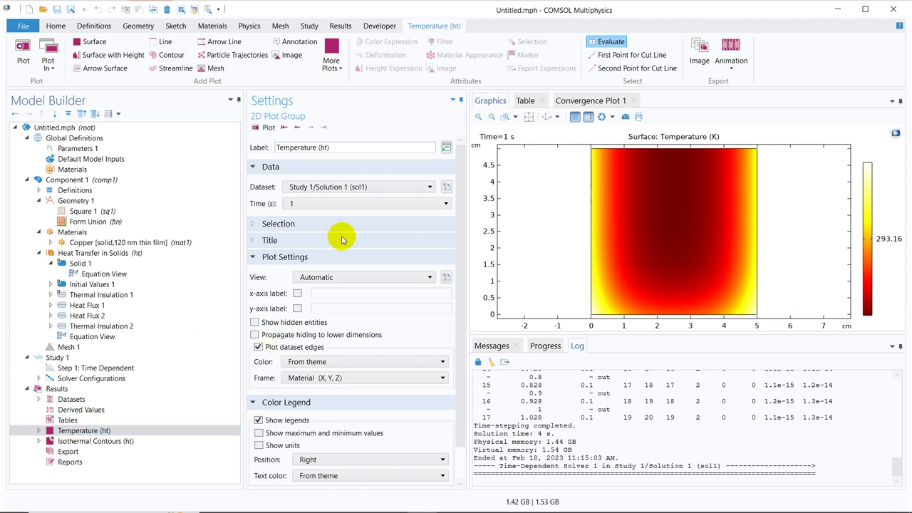
click(352, 206)
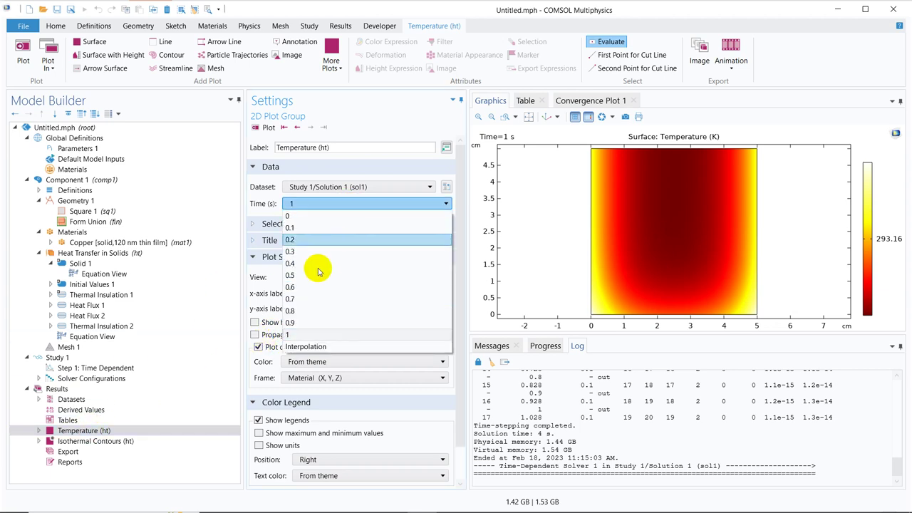
click(310, 297)
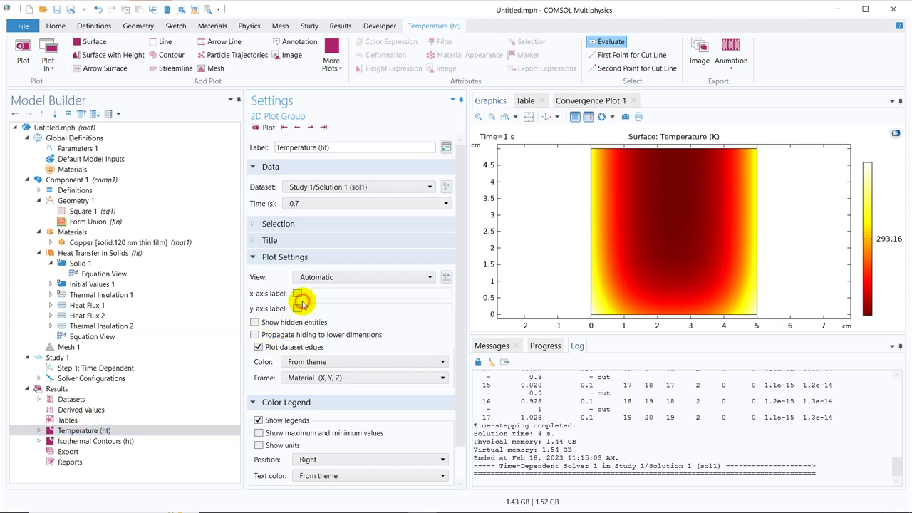
click(267, 128)
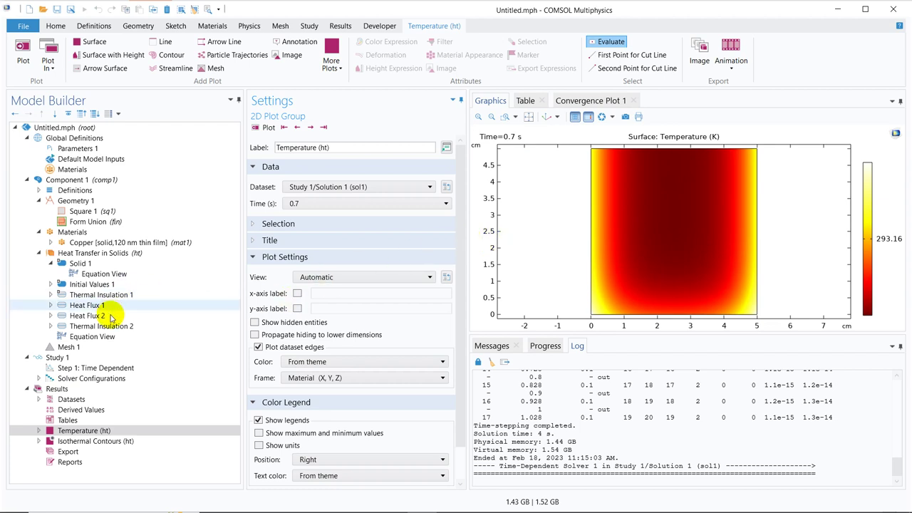
click(87, 315)
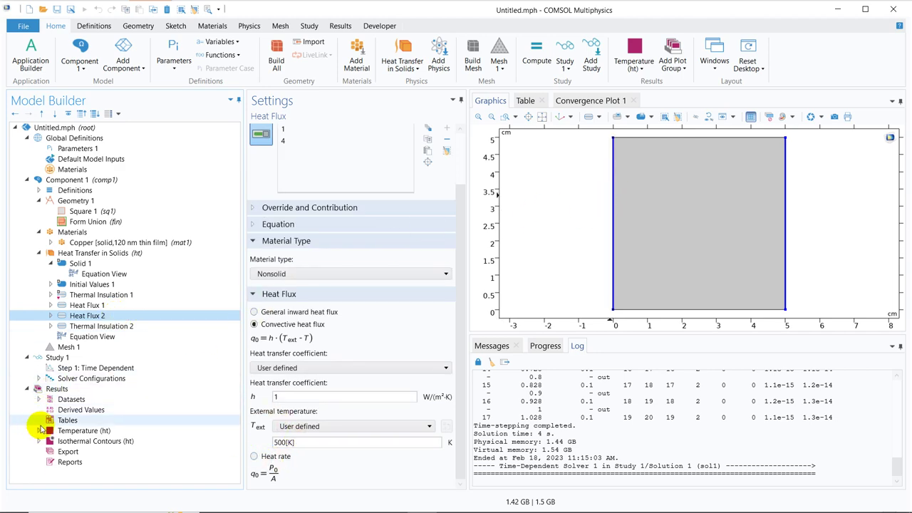
click(89, 433)
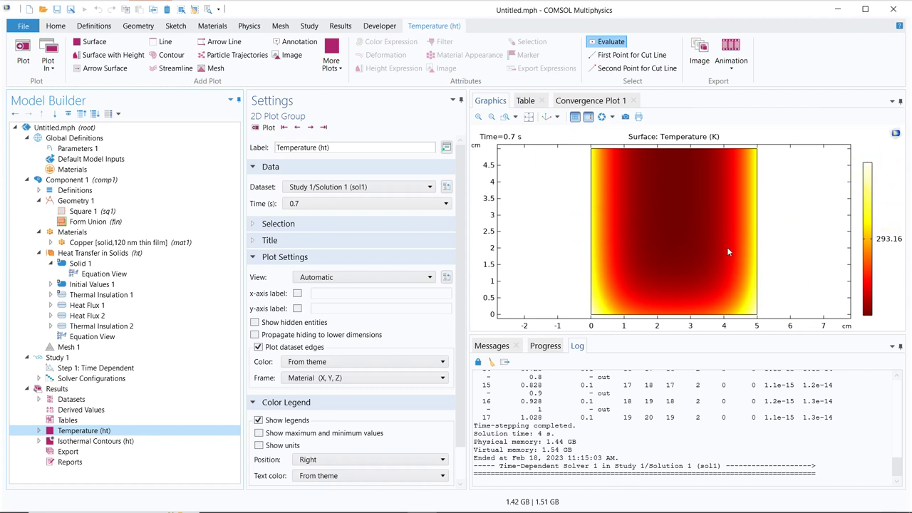
click(326, 204)
click(311, 335)
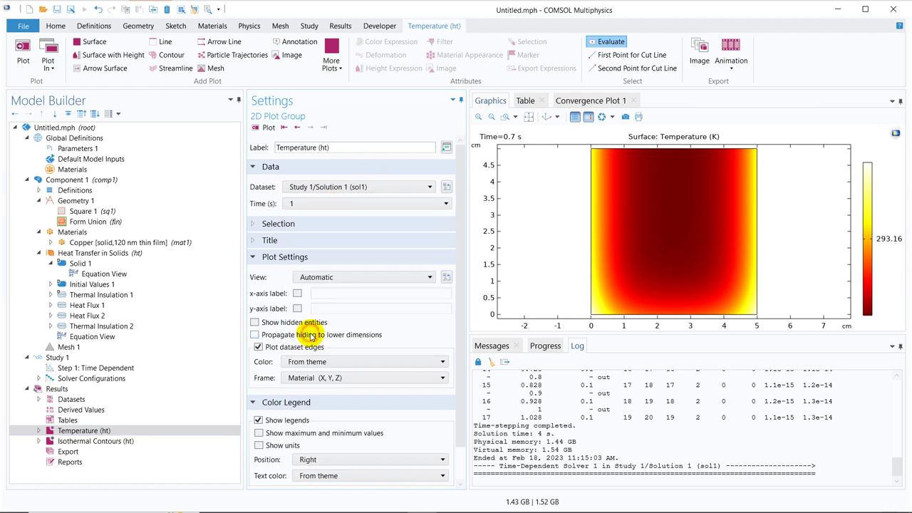
click(265, 128)
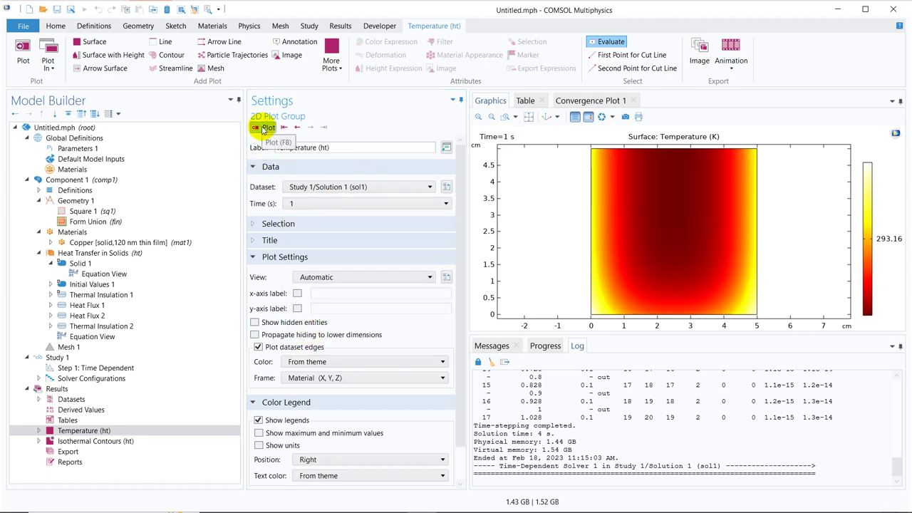
Step: Probe the temperature near the left edge (293.16 K at x=0.039509, y=0.60456) and redisplay the surface plot
click(593, 298)
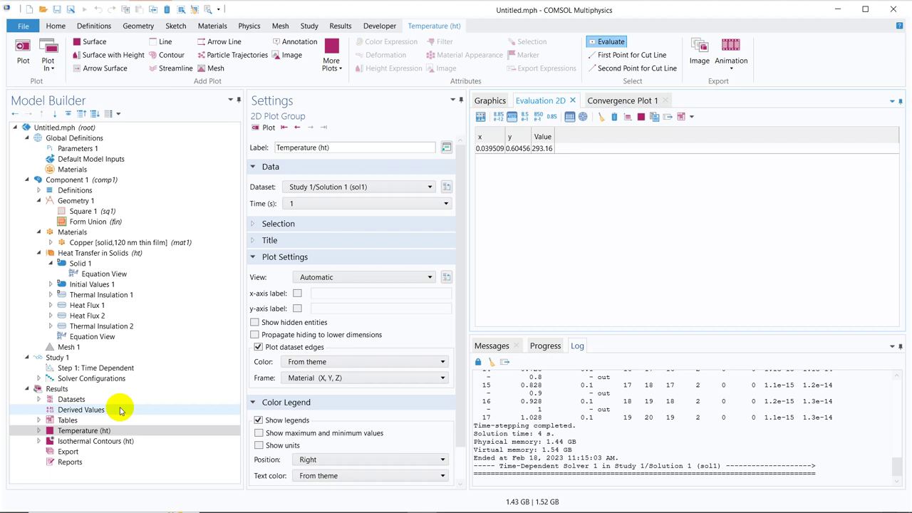
click(82, 432)
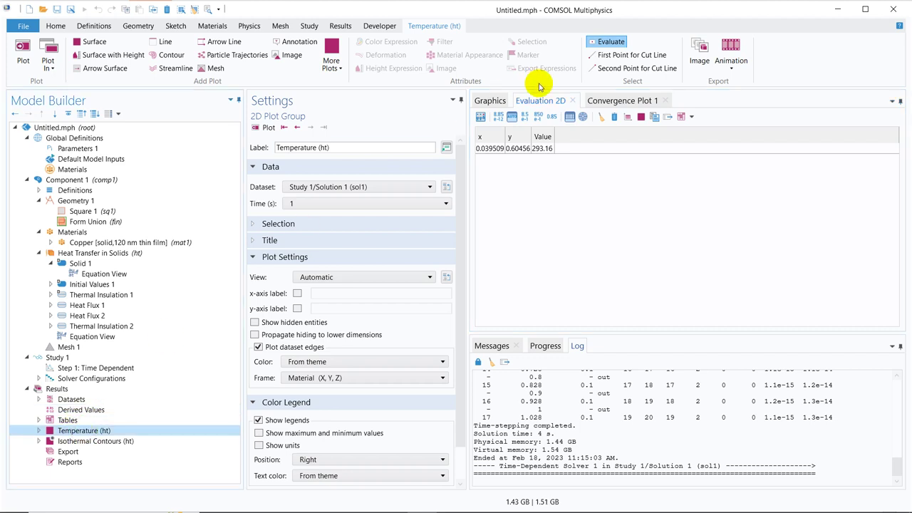
click(484, 101)
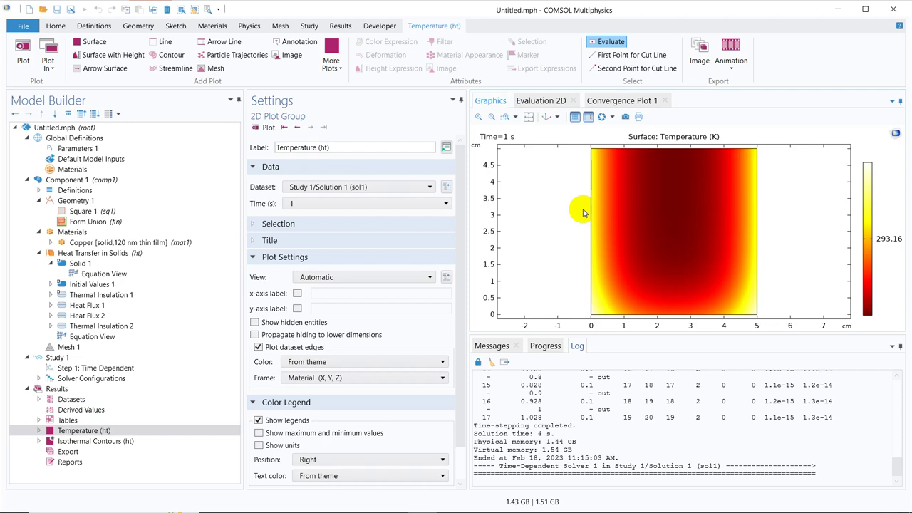
Step: Change Heat Flux 2's heat transfer coefficient h to 100 W/(m²·K) and re-solve the time-dependent study
click(119, 314)
click(284, 396)
text(100)
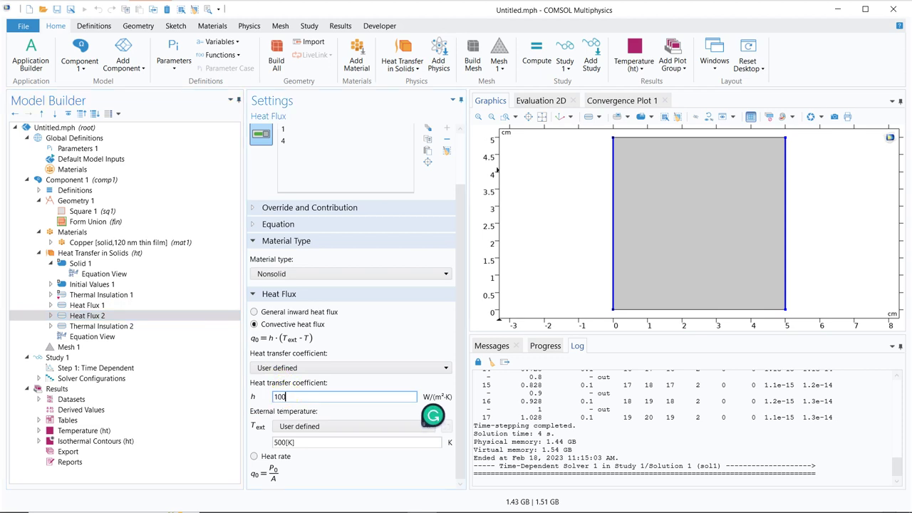
click(127, 367)
click(274, 127)
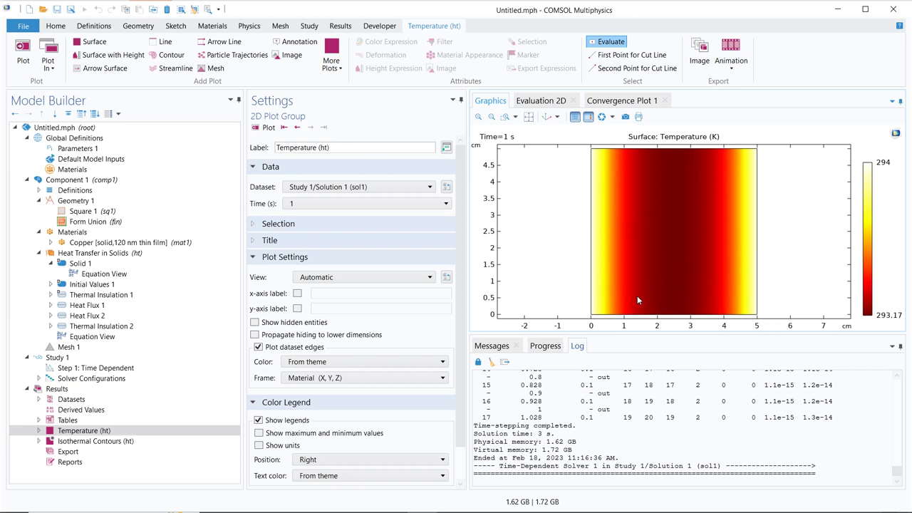
click(94, 305)
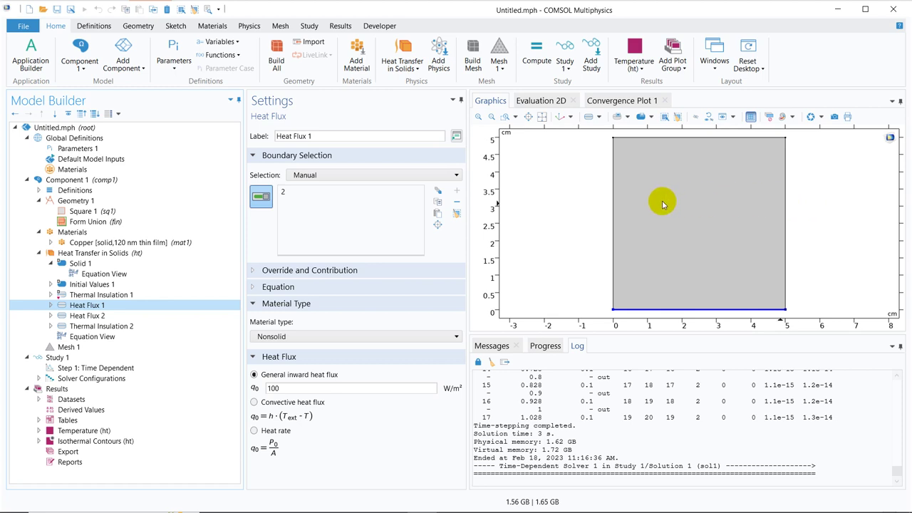
Step: Set Heat Flux 1's q0 to 10000 W/m² and recompute the Time Dependent step
click(305, 390)
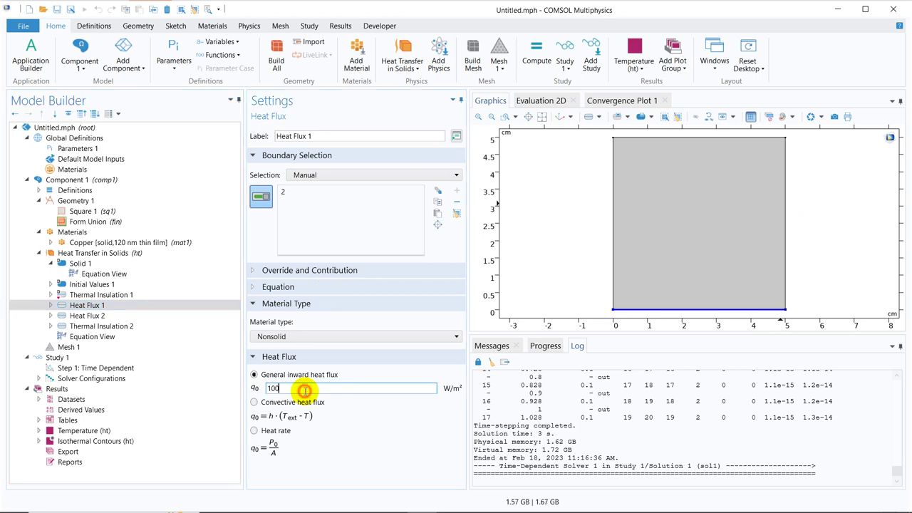
text(00)
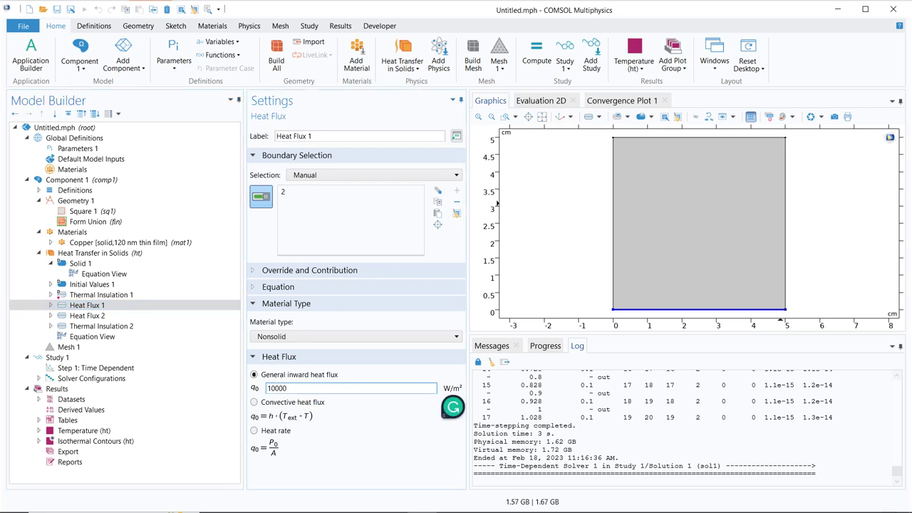
click(102, 367)
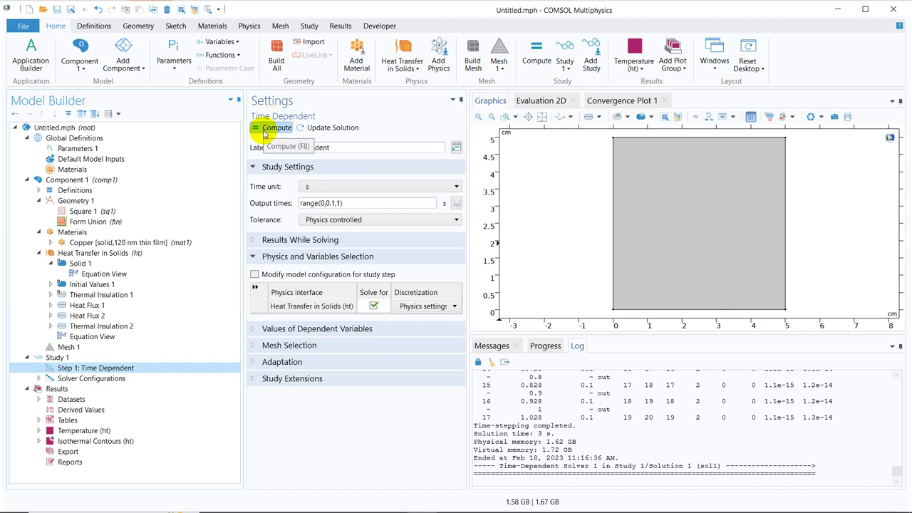
click(263, 133)
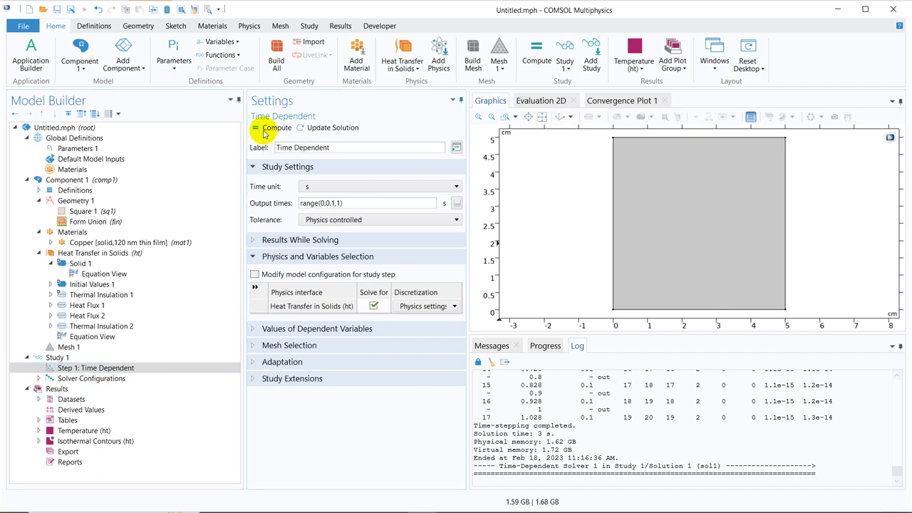